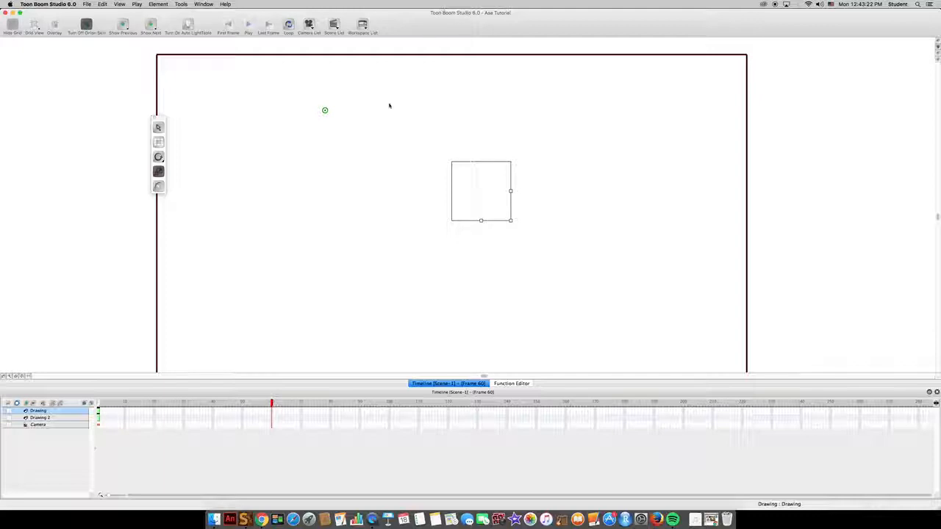
# Extend the exposure of both the Drawing and Drawing 2 layers to frame 60
pyautogui.rightClick(271, 412)
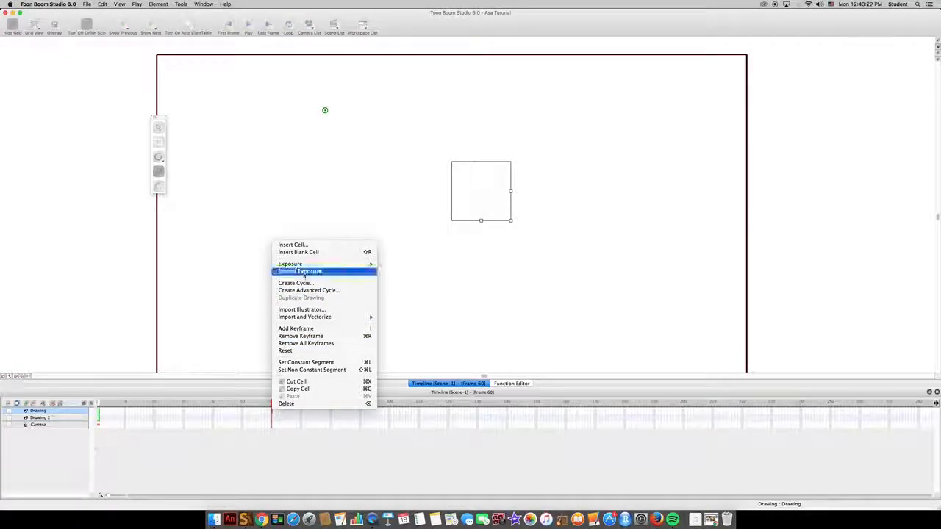
pyautogui.click(301, 271)
pyautogui.click(271, 417)
pyautogui.rightClick(271, 418)
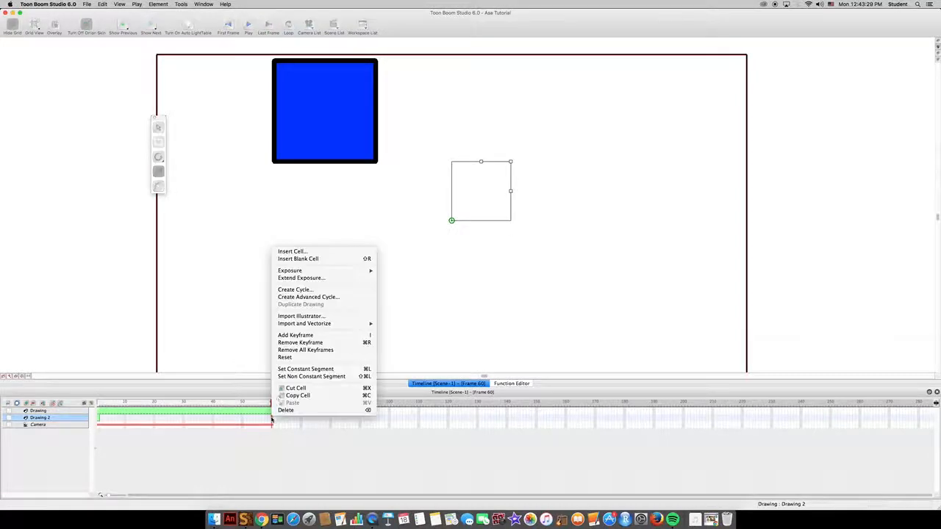
pyautogui.click(313, 278)
pyautogui.moveTo(190, 403)
pyautogui.mouseDown()
pyautogui.moveTo(112, 405)
pyautogui.moveTo(234, 410)
pyautogui.moveTo(109, 406)
pyautogui.mouseUp()
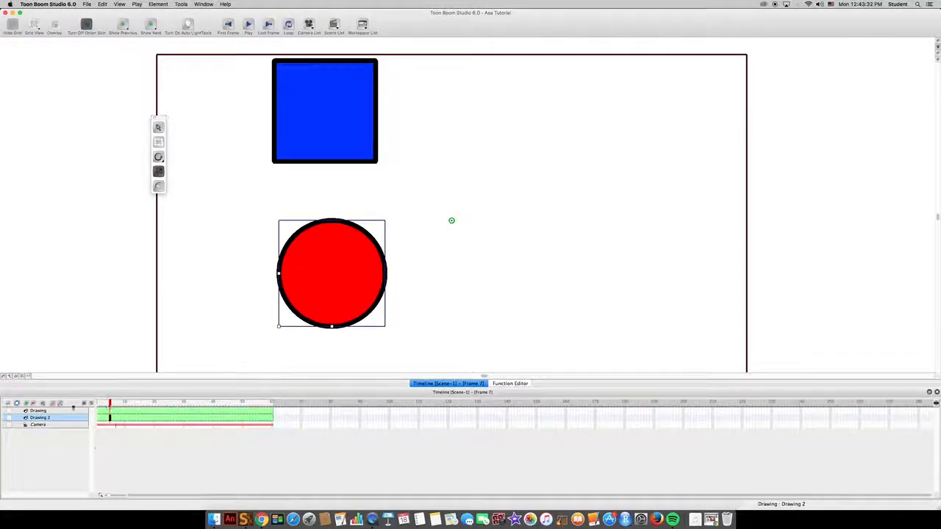
# Attach the blue square's layer to a new peg and keyframe the peg at frames 1 and 60
pyautogui.click(57, 404)
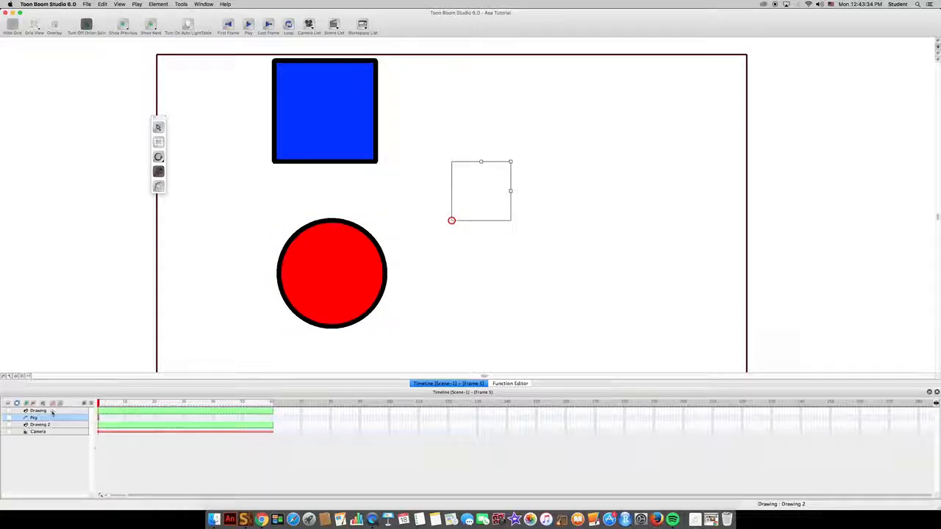
pyautogui.moveTo(38, 410); pyautogui.dragTo(51, 418)
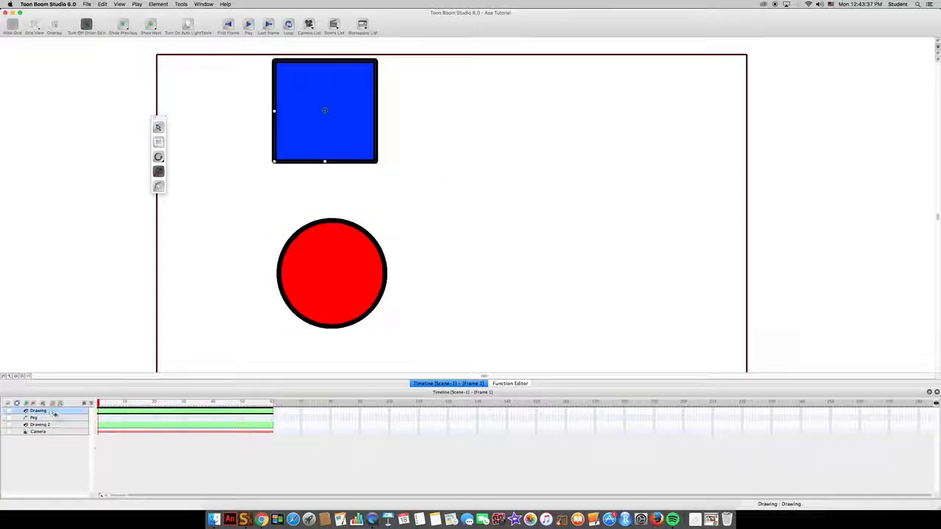
pyautogui.click(98, 413)
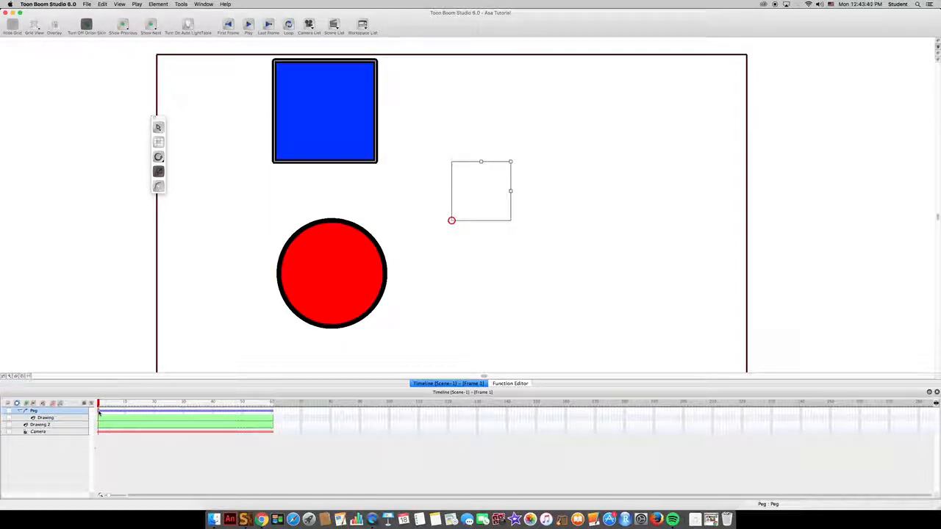
pyautogui.click(272, 412)
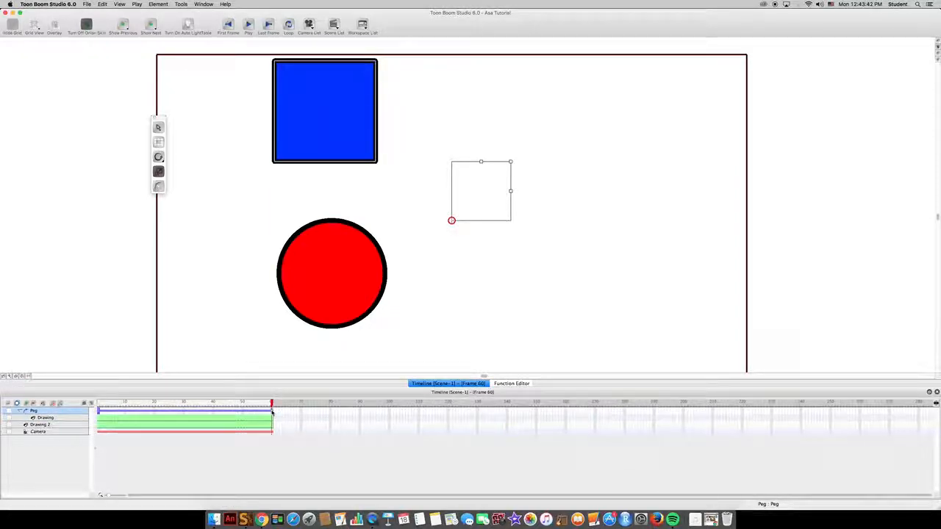
pyautogui.press('i')
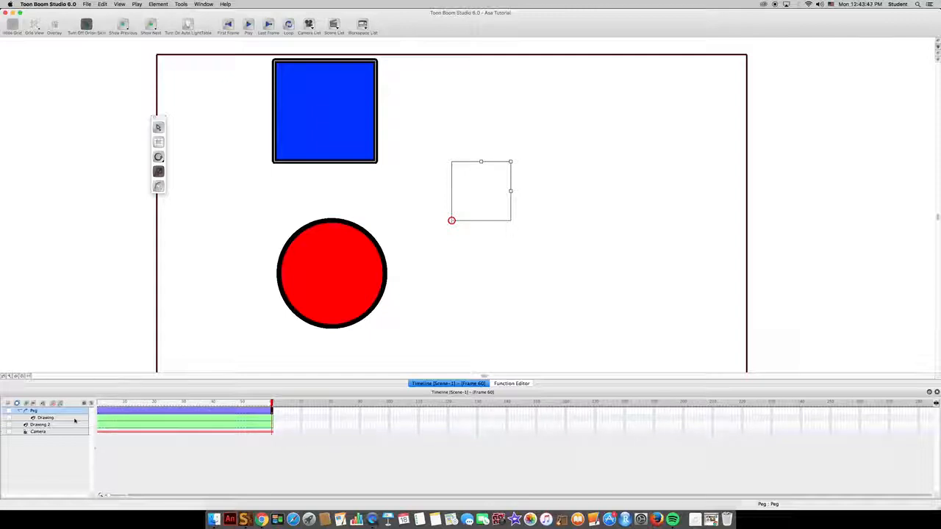
pyautogui.press('super+z')
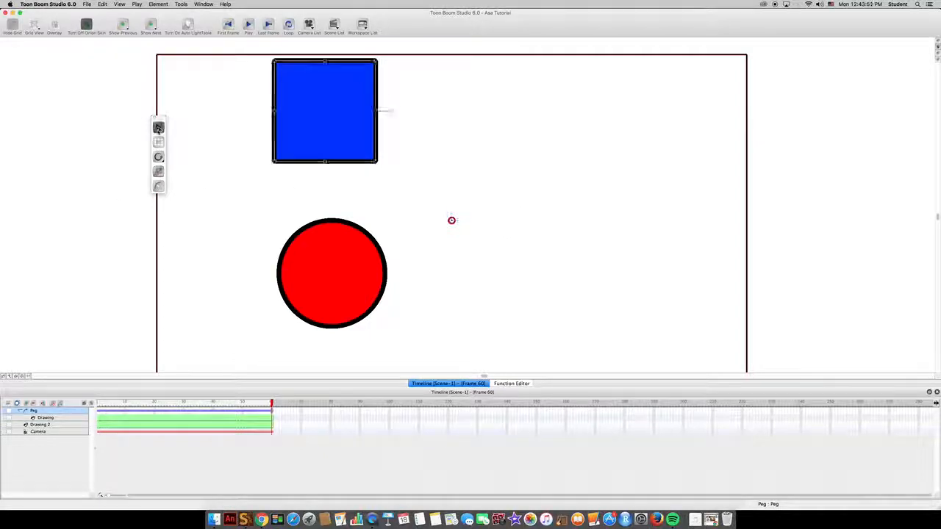
pyautogui.click(85, 424)
pyautogui.click(99, 413)
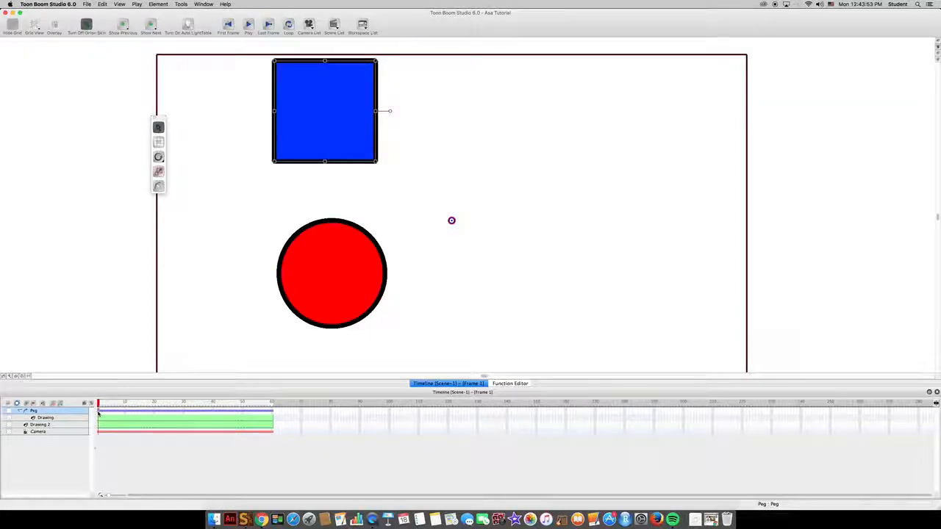
pyautogui.moveTo(99, 413); pyautogui.dragTo(271, 409)
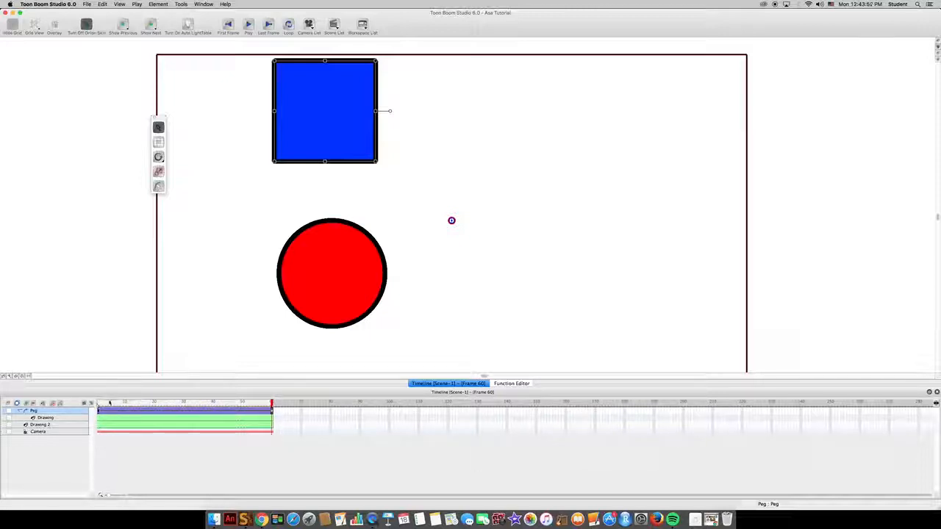
pyautogui.click(98, 403)
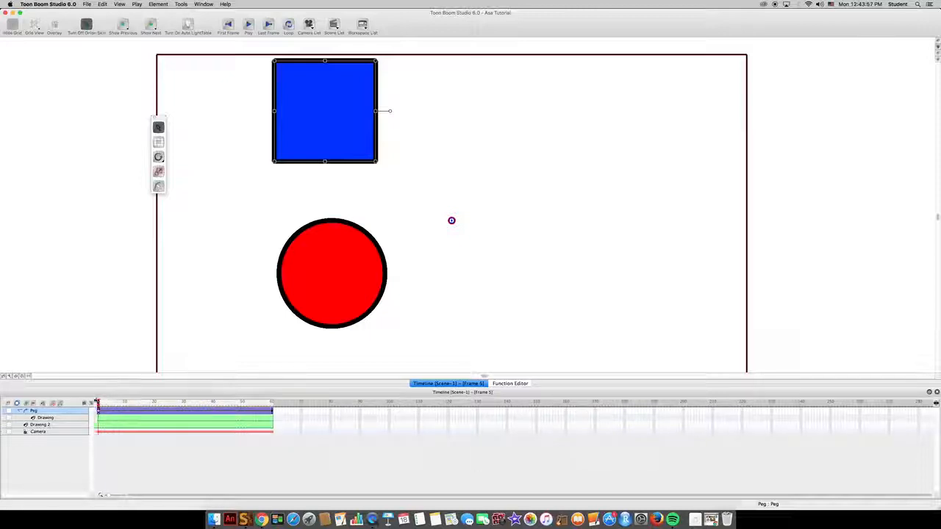
# Create a nearly horizontal left-to-right motion path for the peg, shifting the blue square's start leftward at frame 1
pyautogui.click(158, 186)
pyautogui.moveTo(452, 220); pyautogui.dragTo(622, 178)
pyautogui.moveTo(452, 220); pyautogui.dragTo(352, 221)
pyautogui.moveTo(622, 178); pyautogui.dragTo(663, 215)
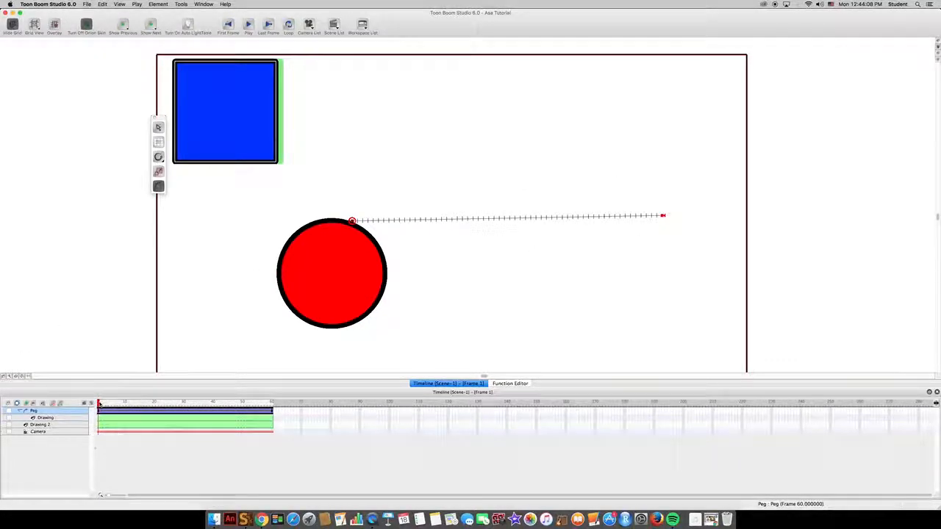
pyautogui.moveTo(99, 404)
pyautogui.mouseDown()
pyautogui.moveTo(275, 404)
pyautogui.moveTo(91, 403)
pyautogui.mouseUp()
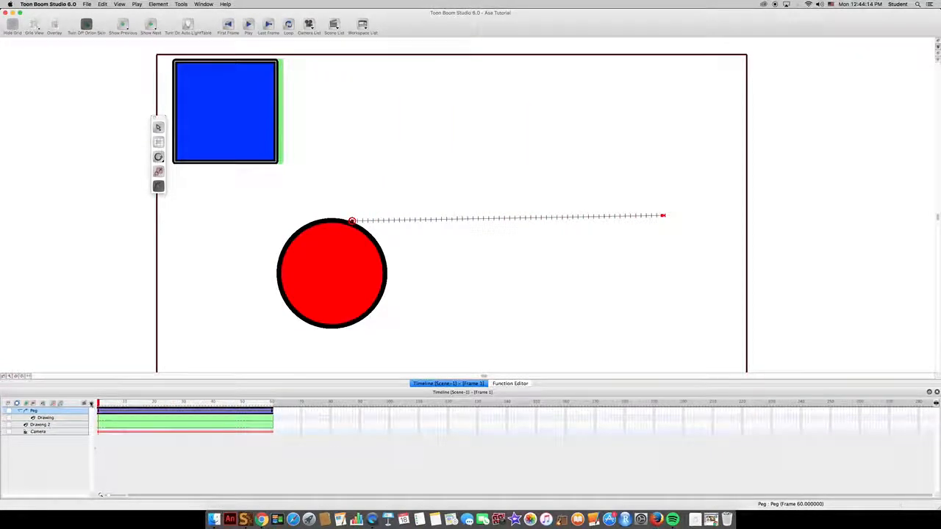
# Undo the blue square's motion path, the peg keyframes and the peg itself
pyautogui.press('super+z')
pyautogui.press('super+z')
pyautogui.press('super+z')
pyautogui.press('super+z')
pyautogui.press('super+z')
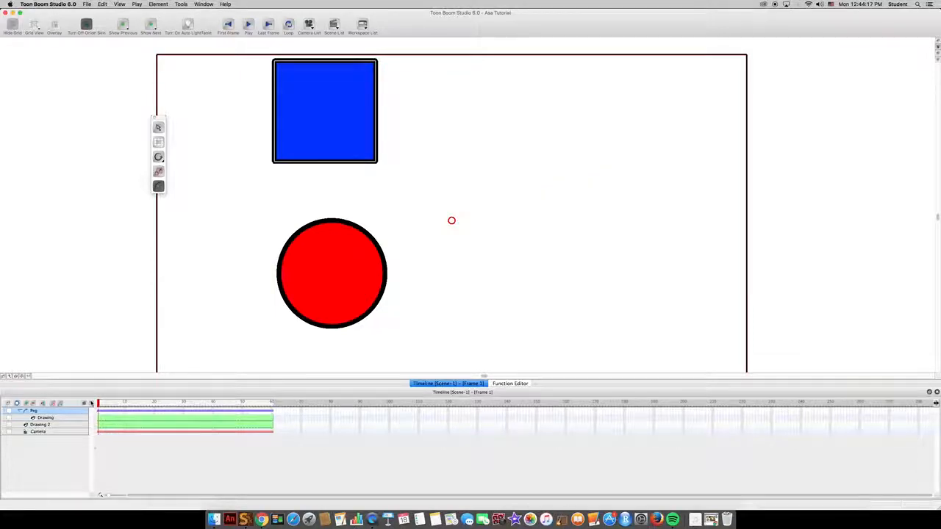
pyautogui.press('super+z')
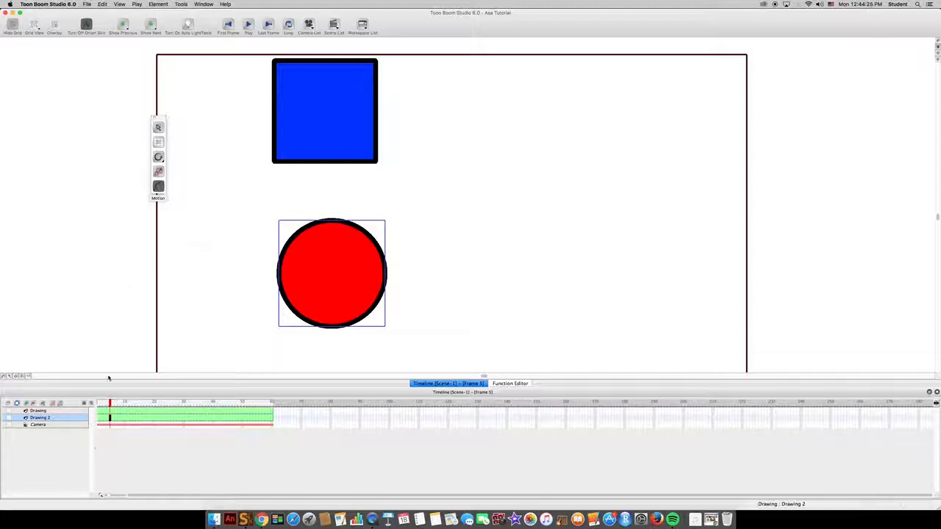
# Add keyframes to the red circle's Drawing 2 layer at frames 1 and 20
pyautogui.click(99, 412)
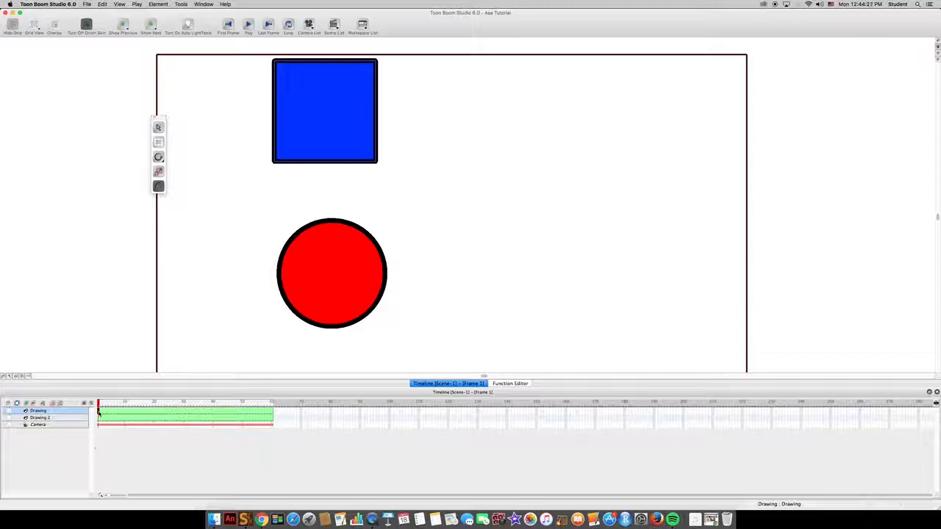
pyautogui.click(98, 417)
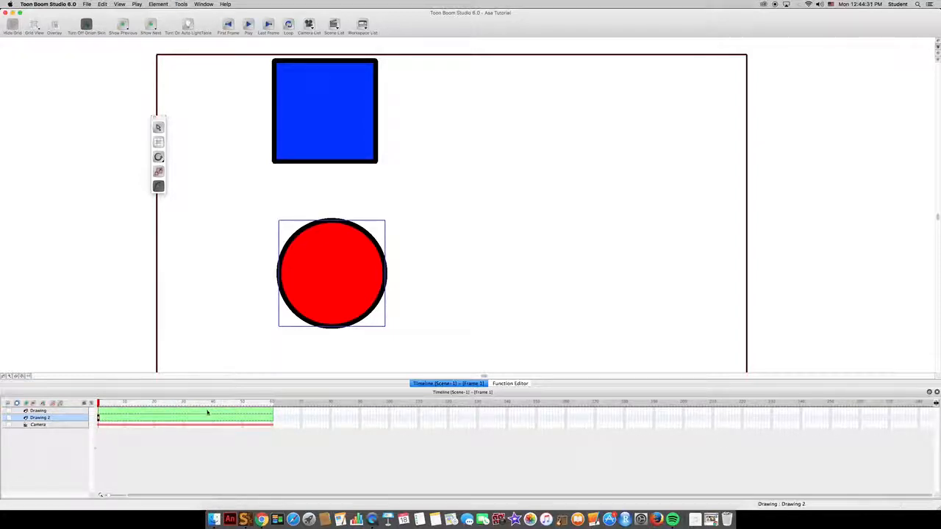
pyautogui.click(155, 419)
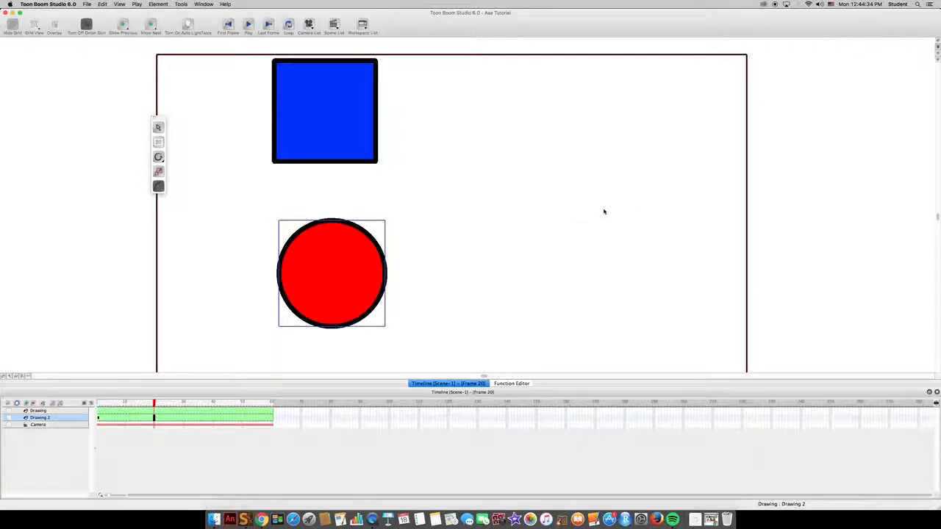
pyautogui.press('6')
pyautogui.press('i')
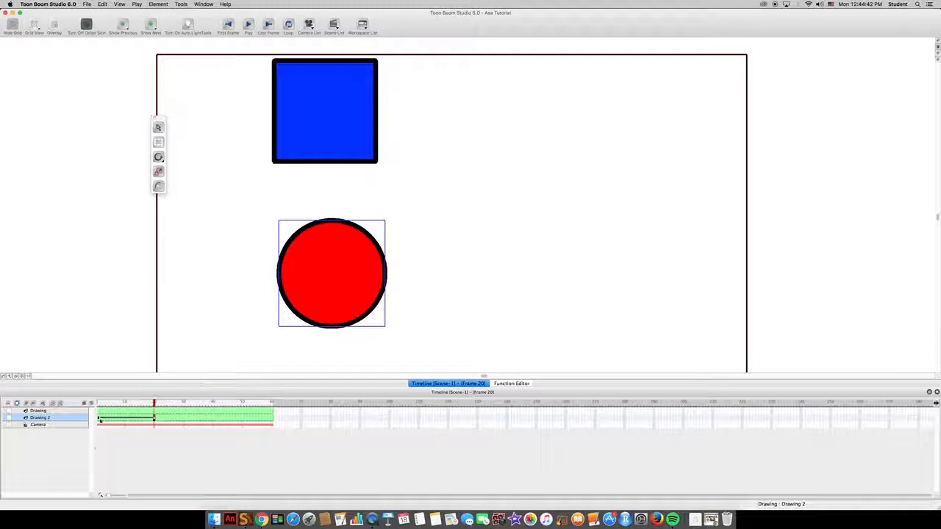
# Move the red circle up and to the right at frame 20 with the Motion tool and scrub through the movement
pyautogui.click(98, 419)
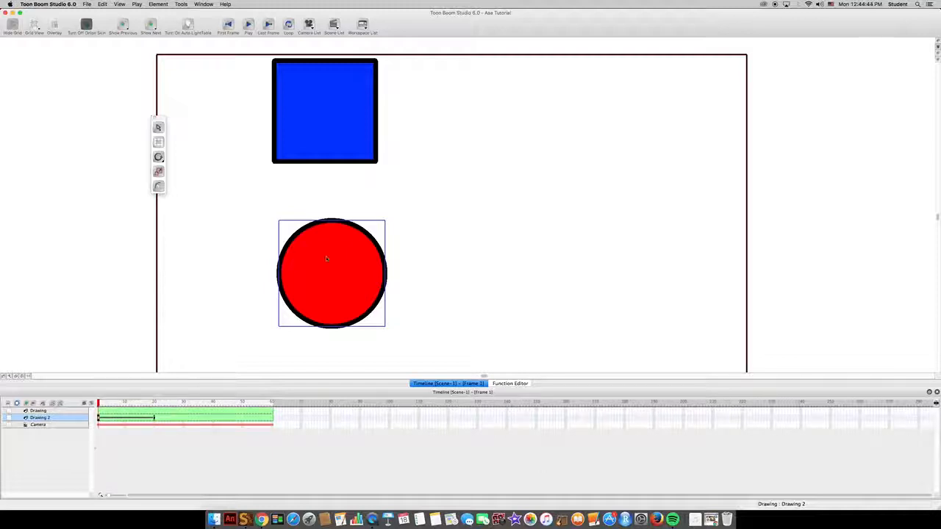
pyautogui.click(155, 403)
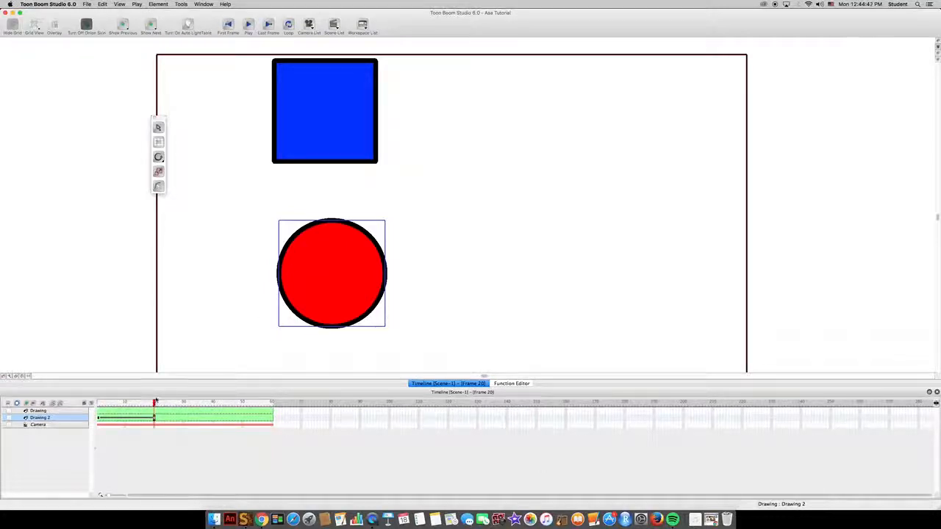
pyautogui.click(159, 186)
pyautogui.moveTo(352, 298); pyautogui.dragTo(560, 232)
pyautogui.moveTo(103, 405); pyautogui.dragTo(154, 405)
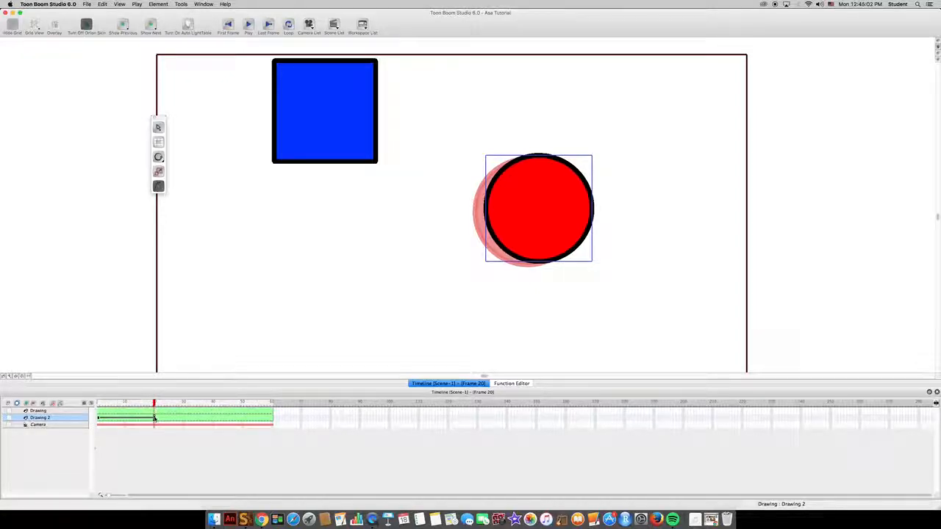
# Speed up the circle's movement by shifting its frame 20 keyframe to frame 7, and scrub through it
pyautogui.press(',')
pyautogui.press(',')
pyautogui.press(',')
pyautogui.press(',')
pyautogui.press(',')
pyautogui.press(',')
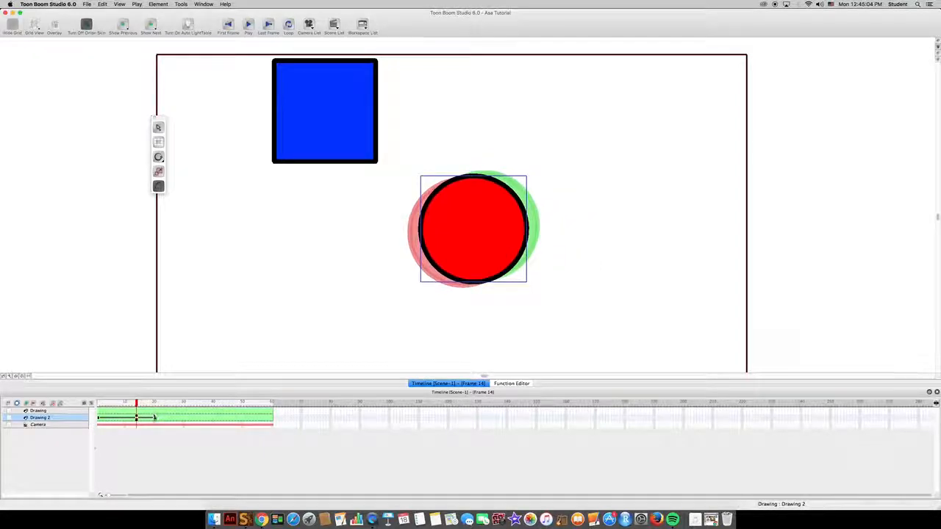
pyautogui.click(154, 419)
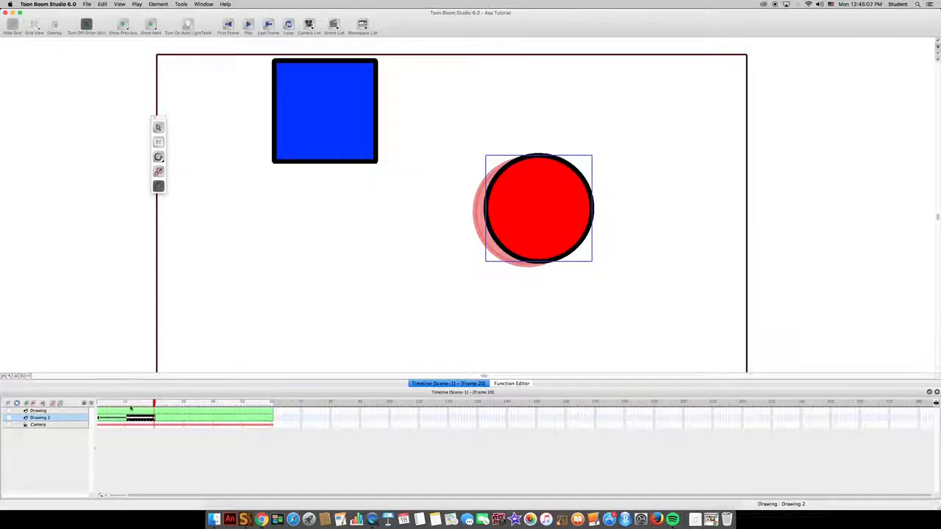
pyautogui.click(131, 408)
pyautogui.click(155, 419)
pyautogui.moveTo(136, 421)
pyautogui.mouseDown()
pyautogui.moveTo(96, 403)
pyautogui.moveTo(116, 406)
pyautogui.moveTo(104, 405)
pyautogui.mouseUp()
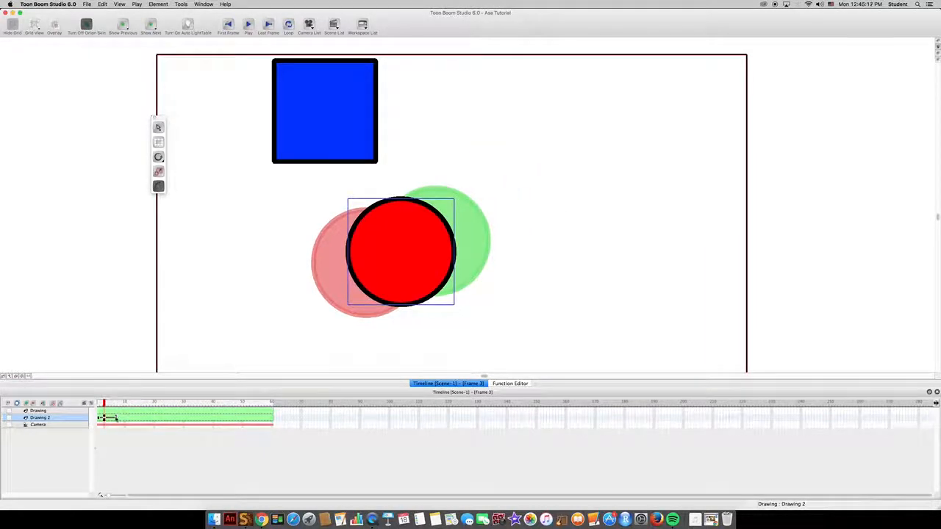
# Slow the circle's movement by shifting its end keyframe to frame 60, and play back the animation
pyautogui.click(116, 419)
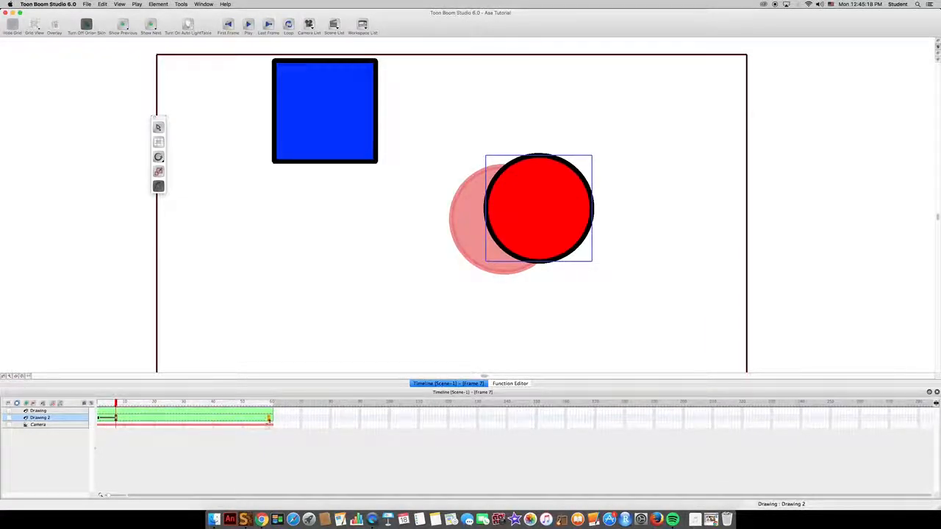
pyautogui.moveTo(269, 420); pyautogui.dragTo(272, 419)
pyautogui.moveTo(114, 404); pyautogui.dragTo(57, 406)
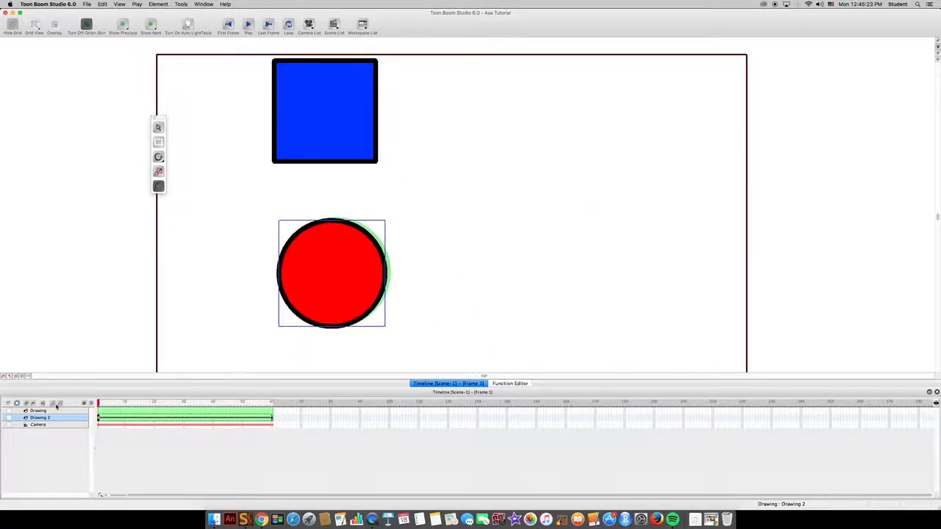
pyautogui.click(249, 25)
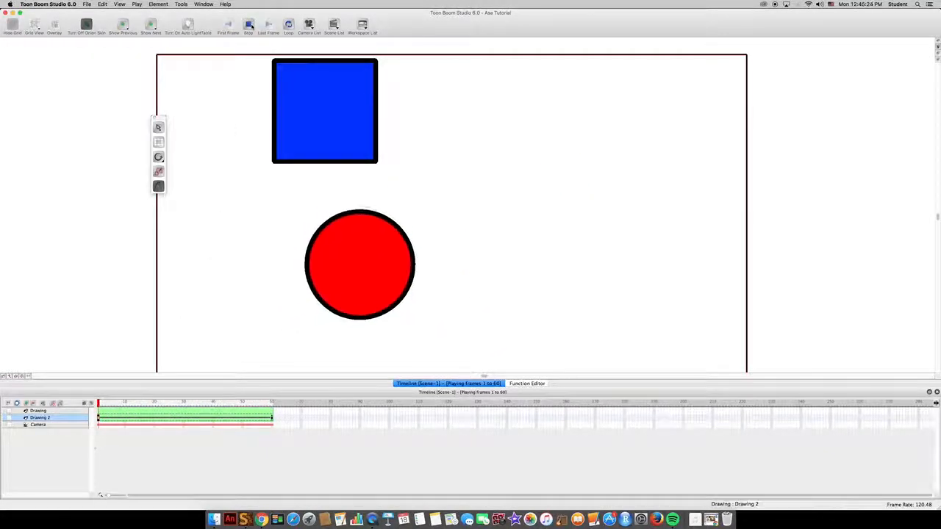
pyautogui.click(249, 25)
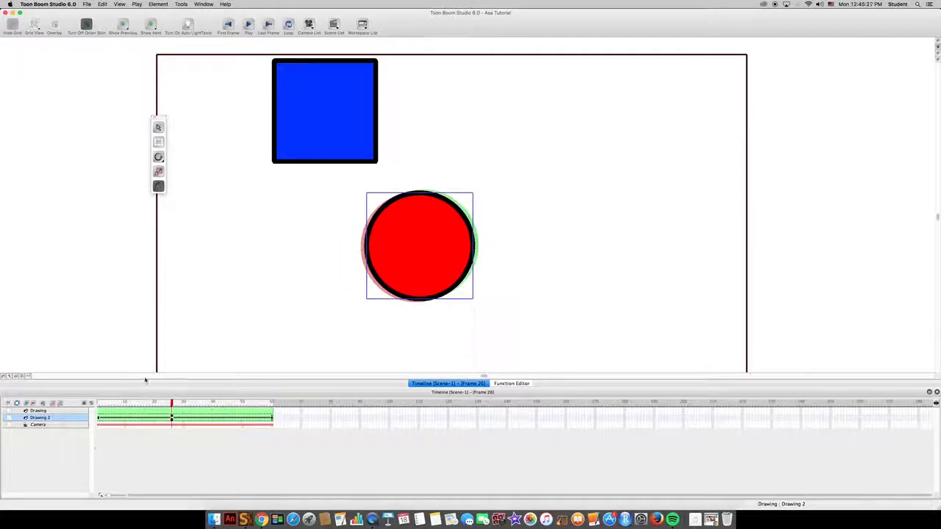
# Undo the circle's keyframe retiming, its motion and its frame 20 keyframe
pyautogui.press('super+z')
pyautogui.press('super+z')
pyautogui.press('super+z')
pyautogui.press('super+z')
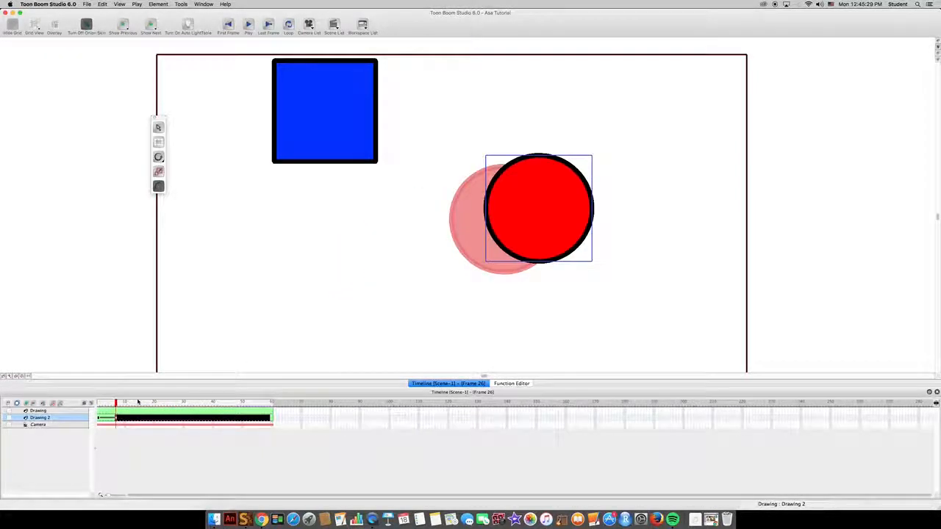
pyautogui.press('super+z')
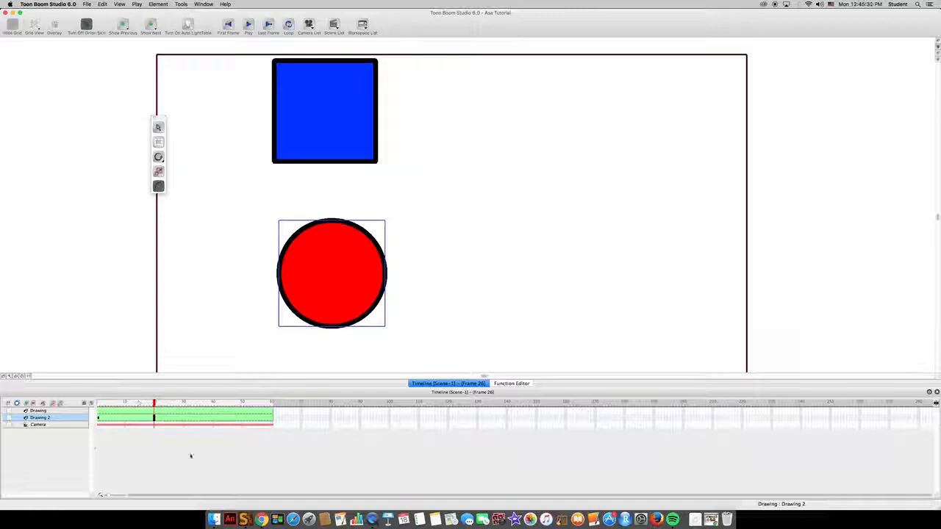
# At frame 20, move the red circle horizontally to the right, directly below its earlier raised end position
pyautogui.click(292, 417)
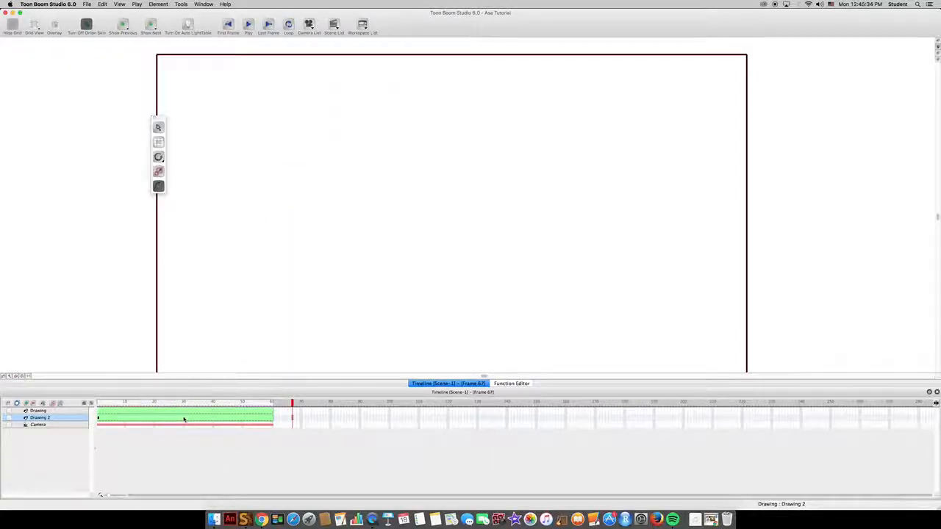
pyautogui.click(183, 418)
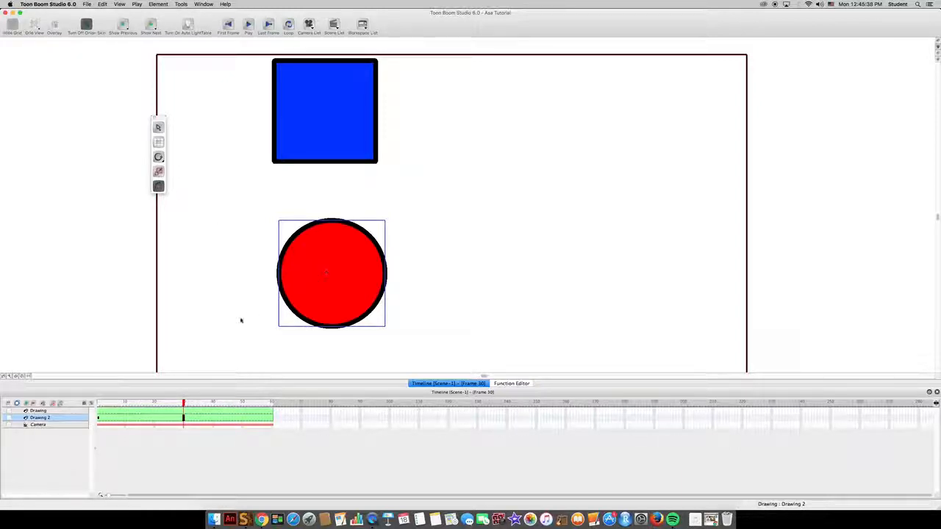
pyautogui.click(155, 402)
pyautogui.moveTo(325, 280); pyautogui.dragTo(531, 278)
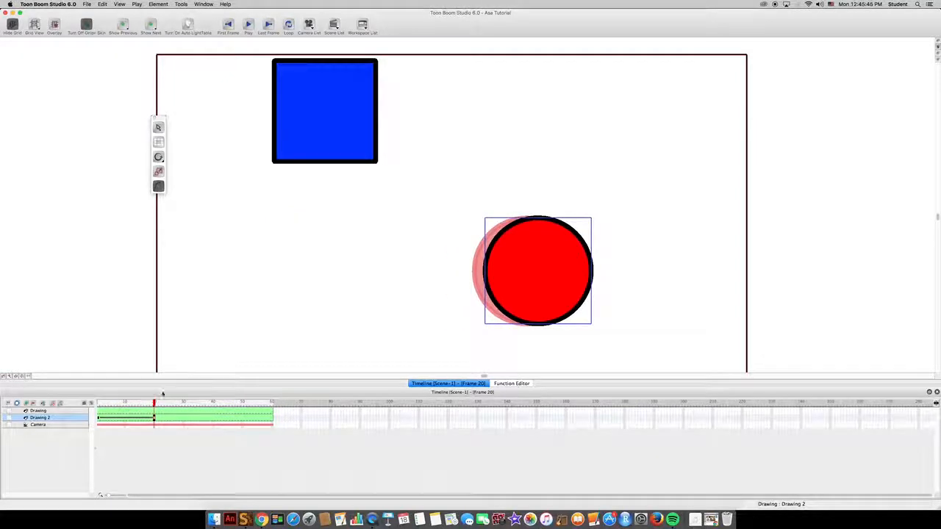
# At frame 39, move the red circle up and to the left as a second motion segment, and scrub through it
pyautogui.click(213, 403)
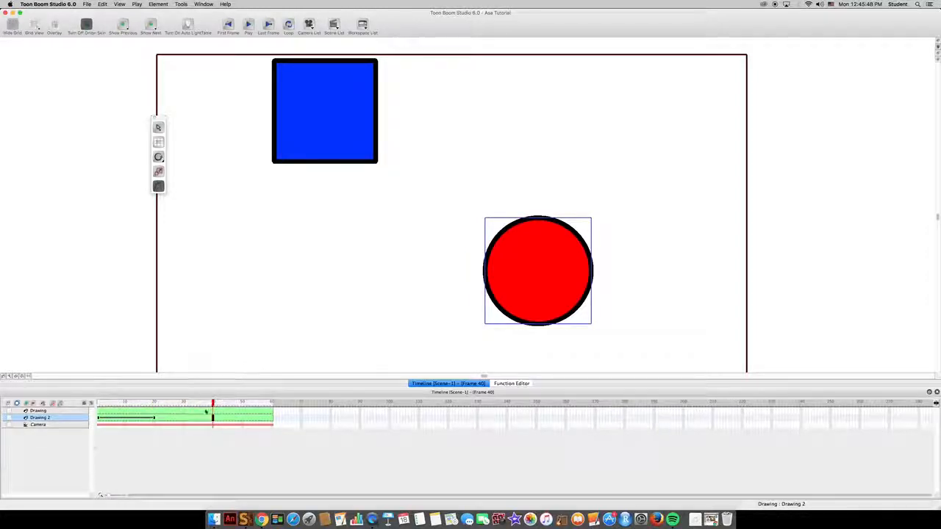
pyautogui.moveTo(213, 417); pyautogui.dragTo(201, 418)
pyautogui.click(209, 403)
pyautogui.moveTo(519, 269); pyautogui.dragTo(447, 175)
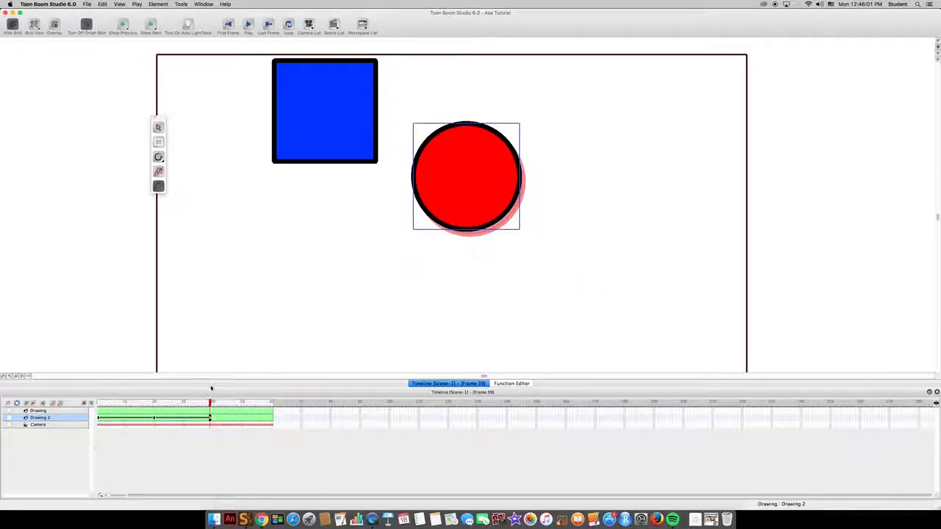
pyautogui.moveTo(195, 405)
pyautogui.mouseDown()
pyautogui.moveTo(98, 406)
pyautogui.moveTo(210, 405)
pyautogui.mouseUp()
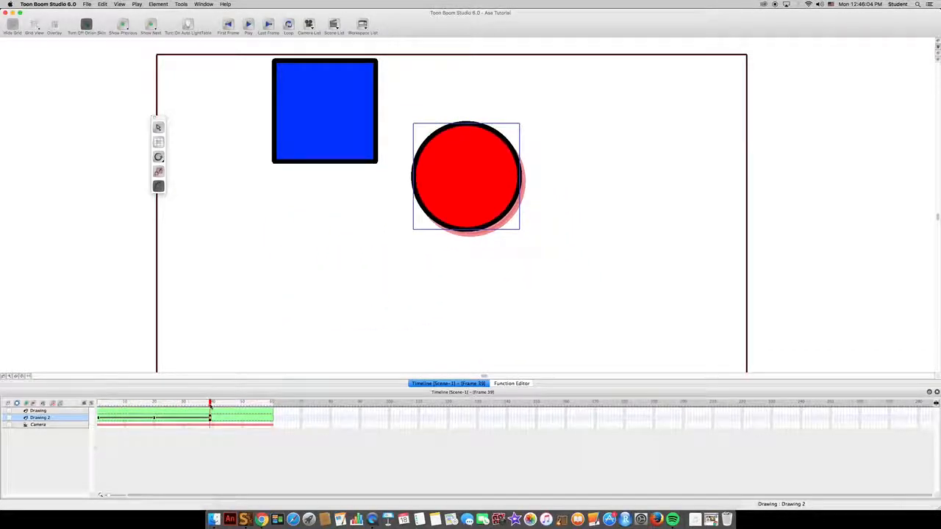
# Undo the circle's moves at frames 39 and 20
pyautogui.press('super+z')
pyautogui.press('super+z')
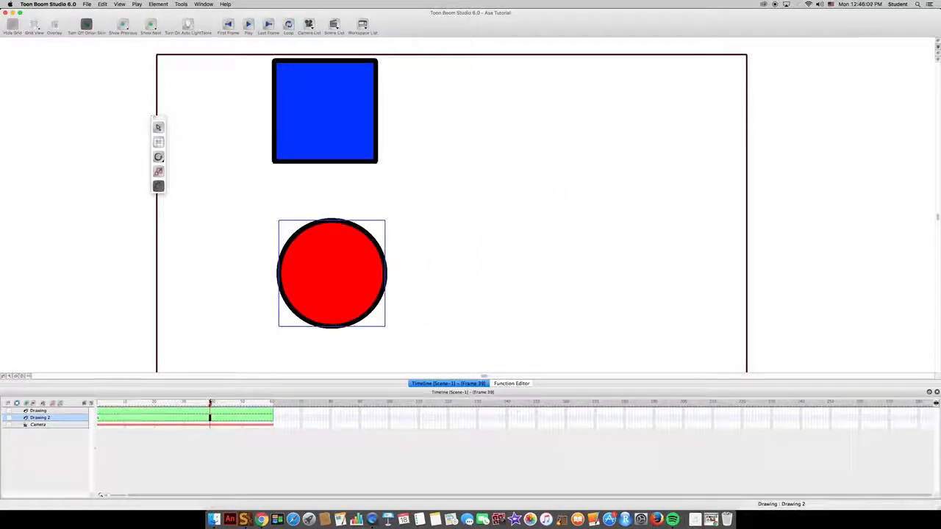
# Keyframe the red circle's starting position at frame 1, and move it horizontally to the scene's right edge at frame 30
pyautogui.click(101, 403)
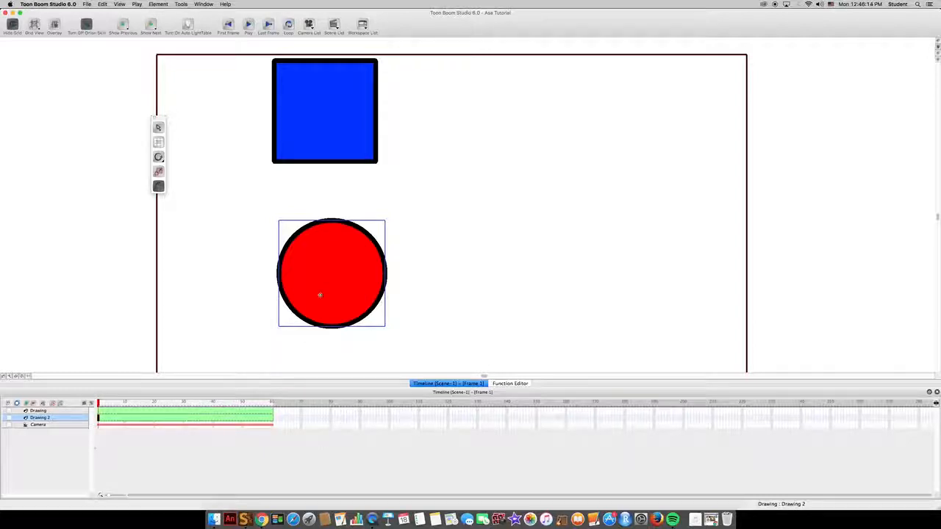
pyautogui.moveTo(320, 295); pyautogui.dragTo(318, 295)
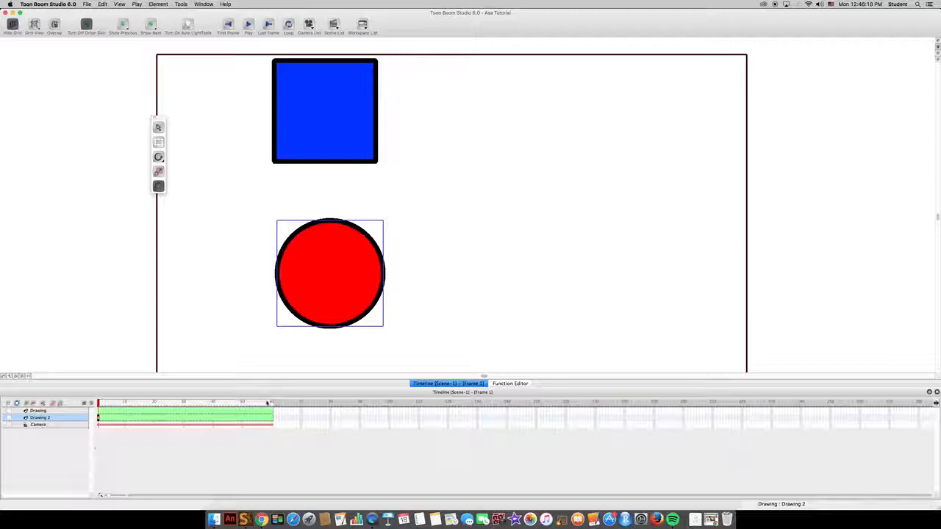
pyautogui.click(184, 403)
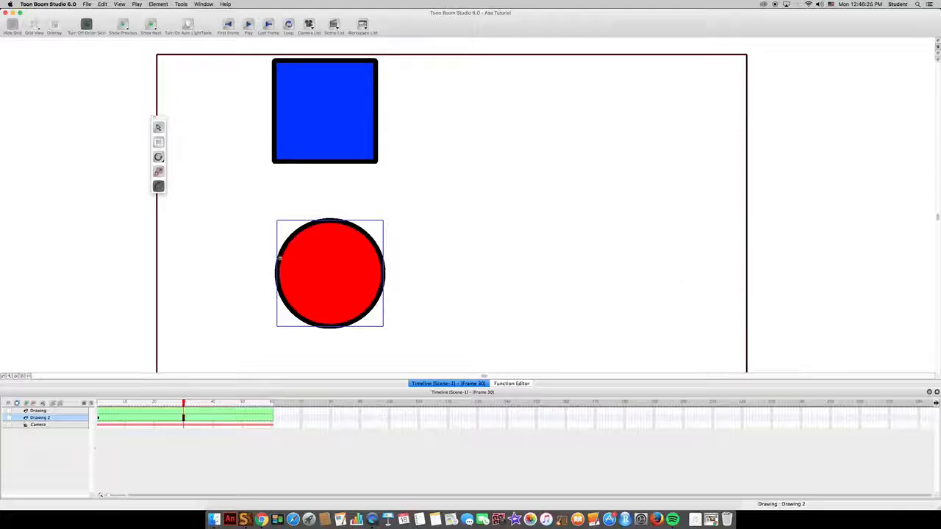
pyautogui.moveTo(280, 258); pyautogui.dragTo(639, 255)
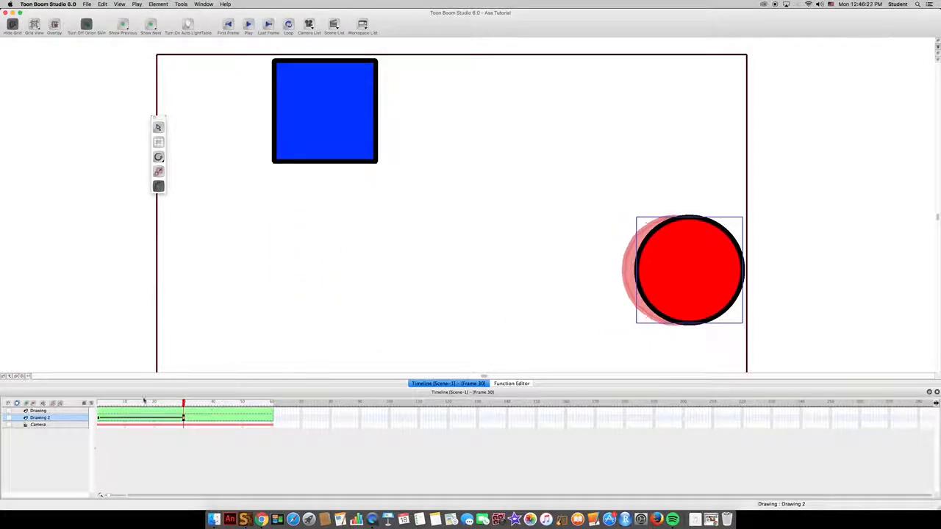
# With the Select tool at frame 20, shift the circle down near the scene's lower edge, and scrub through its motion
pyautogui.moveTo(158, 403)
pyautogui.mouseDown()
pyautogui.moveTo(98, 403)
pyautogui.moveTo(155, 403)
pyautogui.mouseUp()
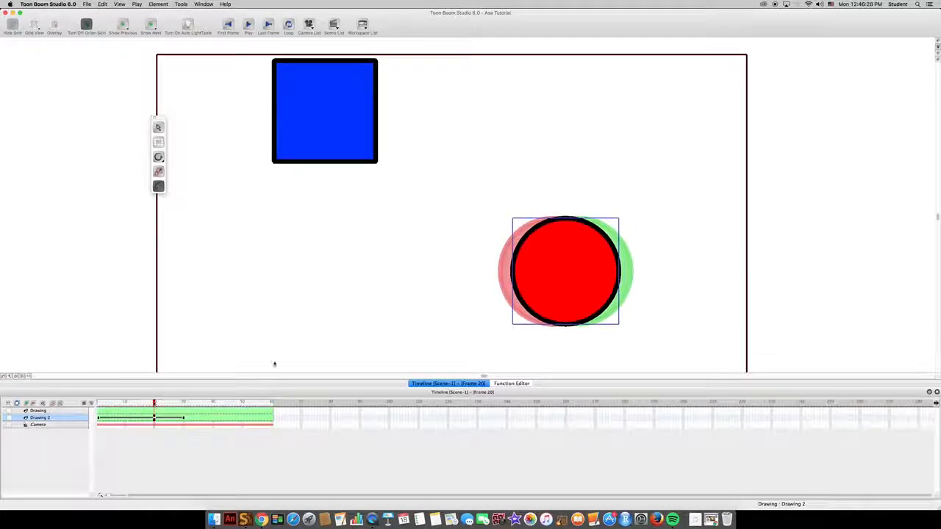
pyautogui.scroll(-3, 324, 313)
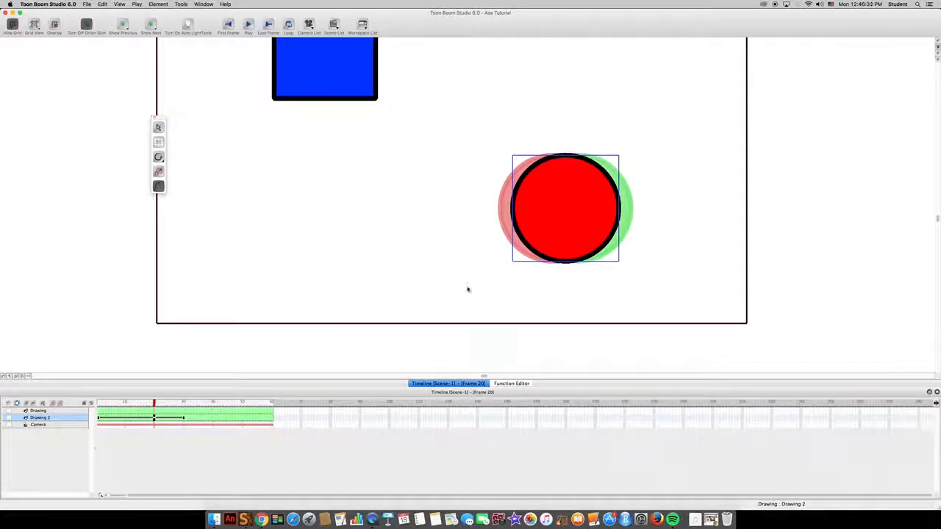
pyautogui.click(159, 128)
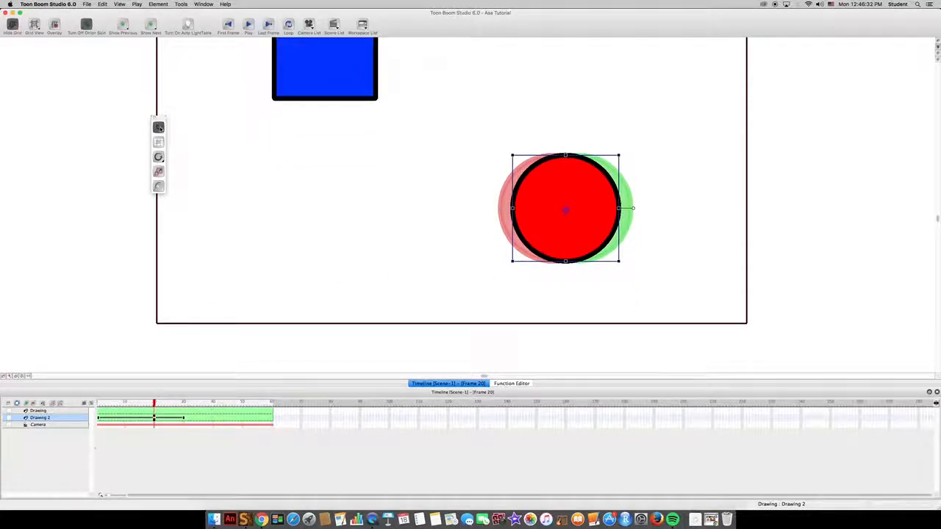
pyautogui.moveTo(546, 221); pyautogui.dragTo(545, 273)
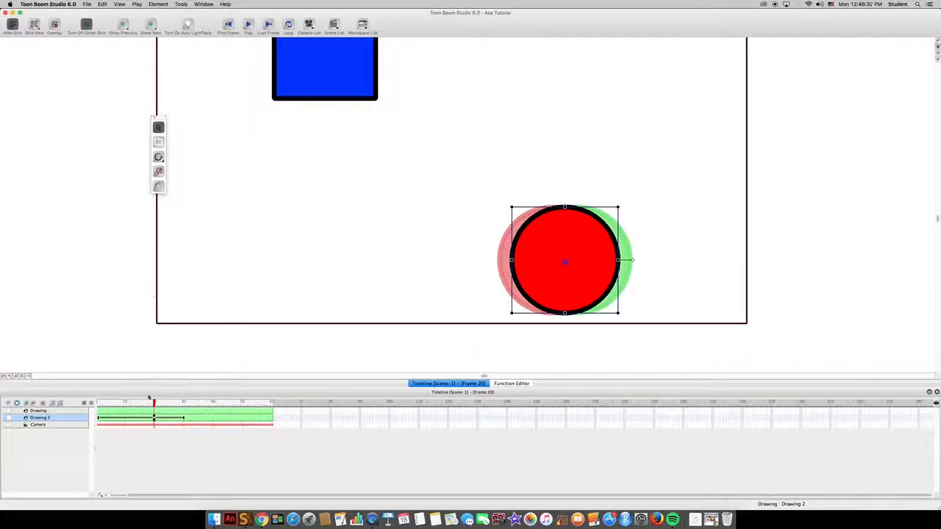
pyautogui.moveTo(146, 405)
pyautogui.mouseDown()
pyautogui.moveTo(101, 405)
pyautogui.moveTo(169, 406)
pyautogui.moveTo(122, 405)
pyautogui.moveTo(146, 407)
pyautogui.mouseUp()
pyautogui.moveTo(103, 408); pyautogui.dragTo(180, 405)
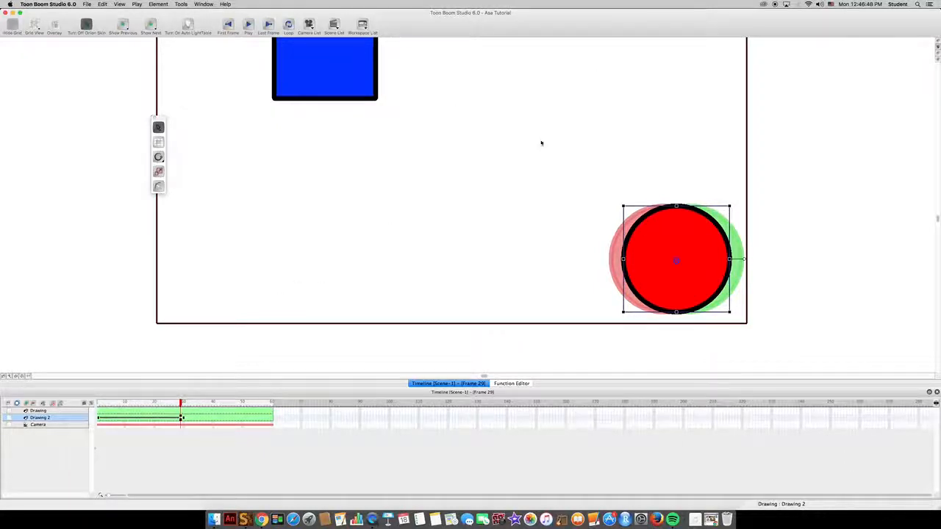
# Undo the circle's downward shift, its frame 30 move and its frame 1 keyframe, and deselect it
pyautogui.scroll(3, 464, 168)
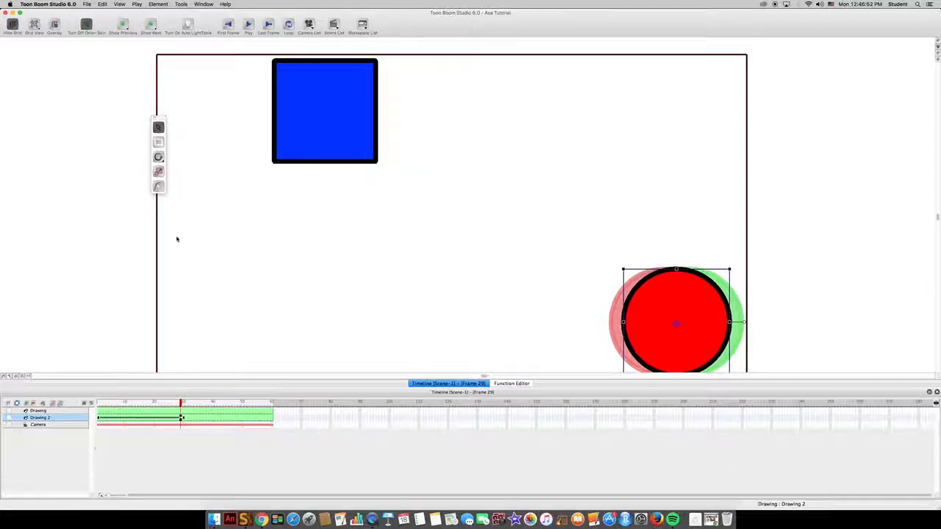
pyautogui.press('super+z')
pyautogui.press('super+z')
pyautogui.press('super+z')
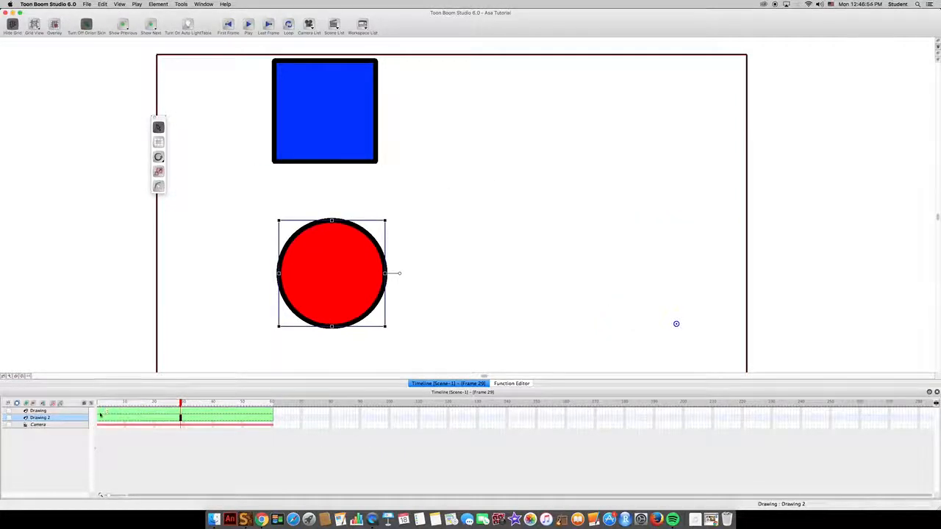
pyautogui.click(177, 163)
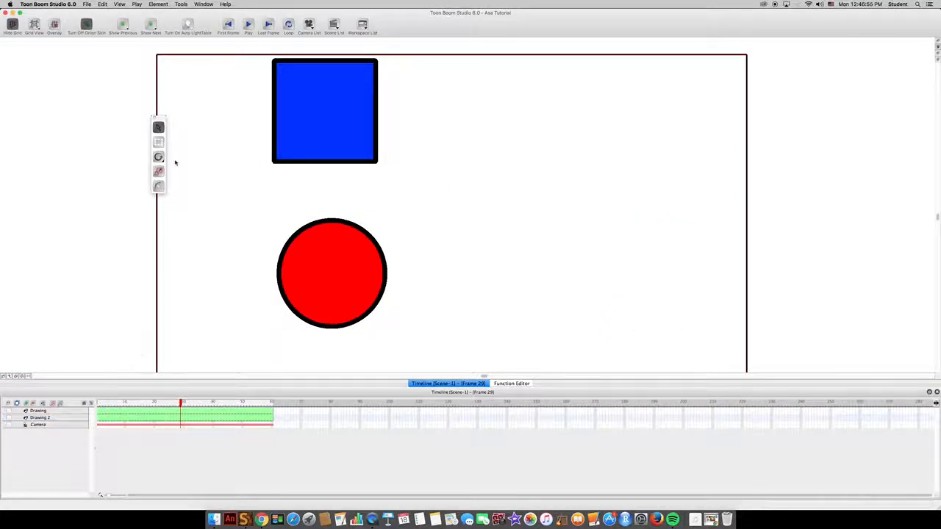
# Scale the red circle horizontally into a narrow ellipse at frame 18, and scrub back to review the change
pyautogui.click(100, 417)
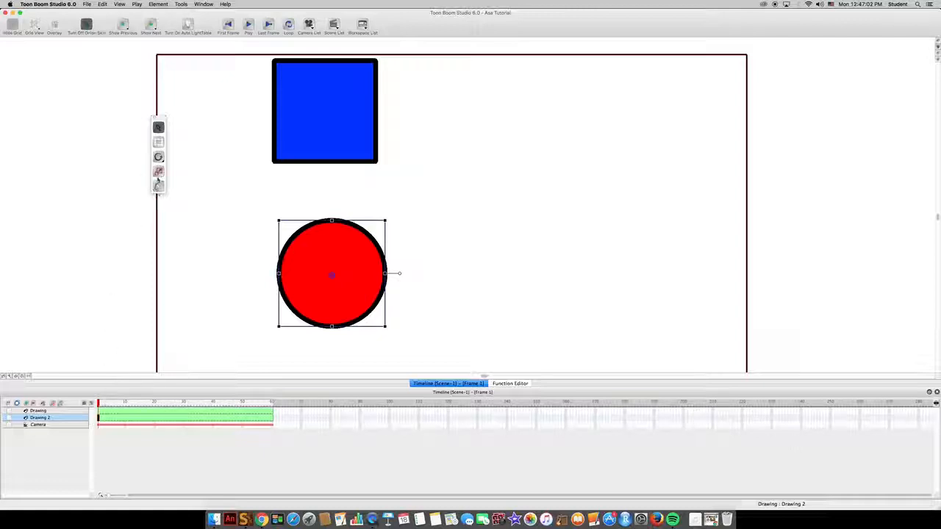
pyautogui.click(158, 171)
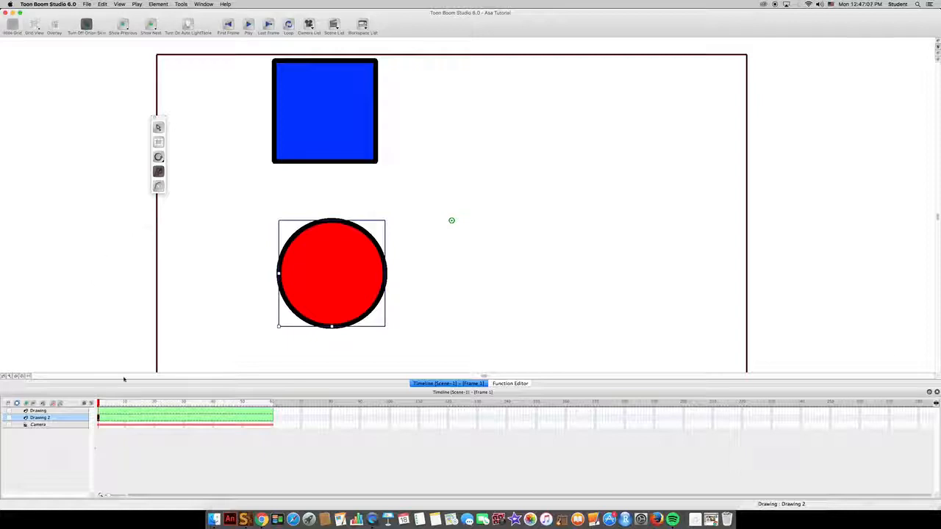
pyautogui.click(113, 403)
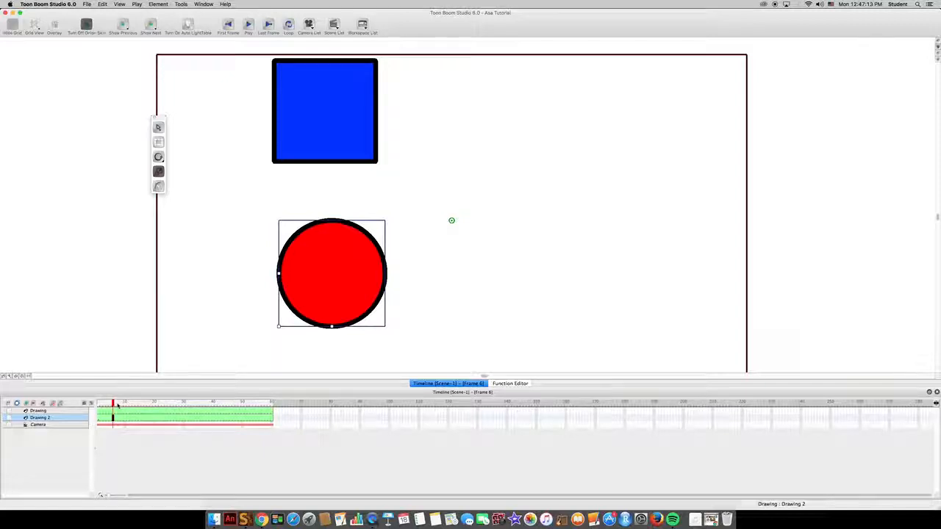
pyautogui.click(148, 403)
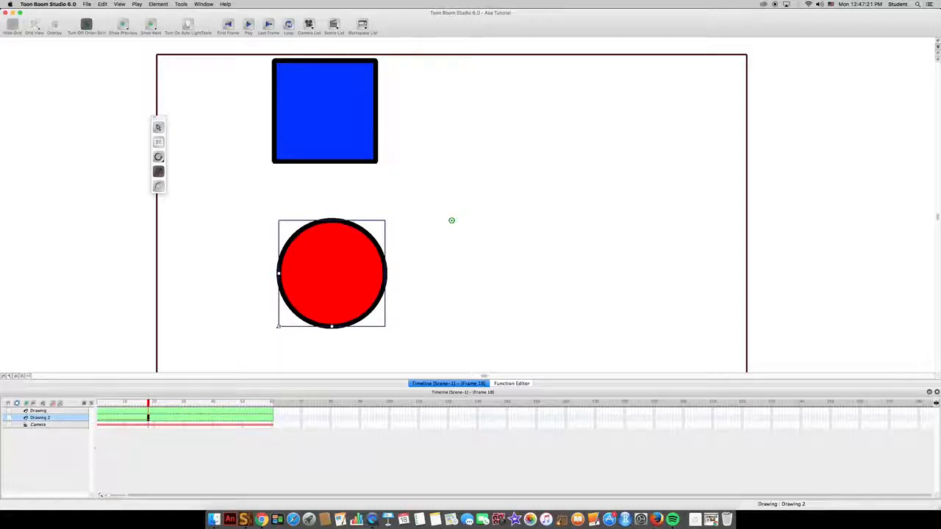
pyautogui.moveTo(278, 326); pyautogui.dragTo(412, 328)
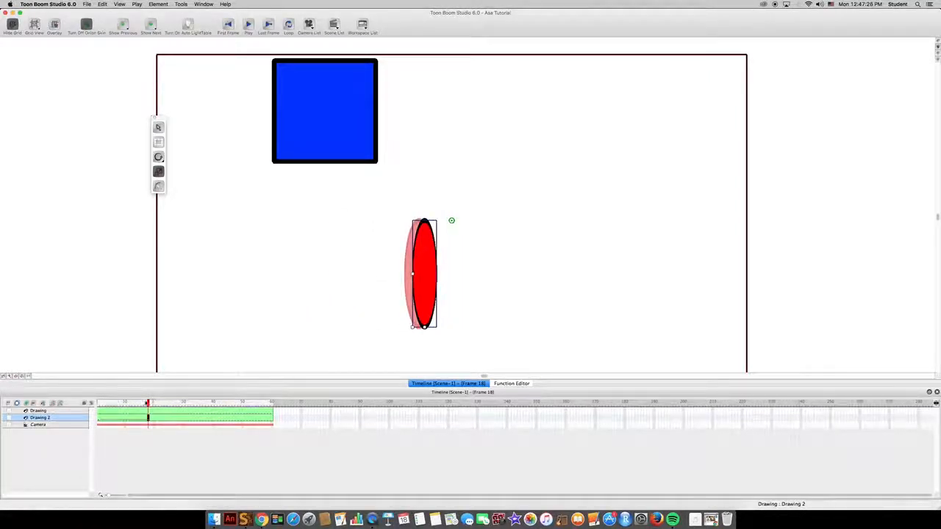
pyautogui.moveTo(148, 403); pyautogui.dragTo(107, 404)
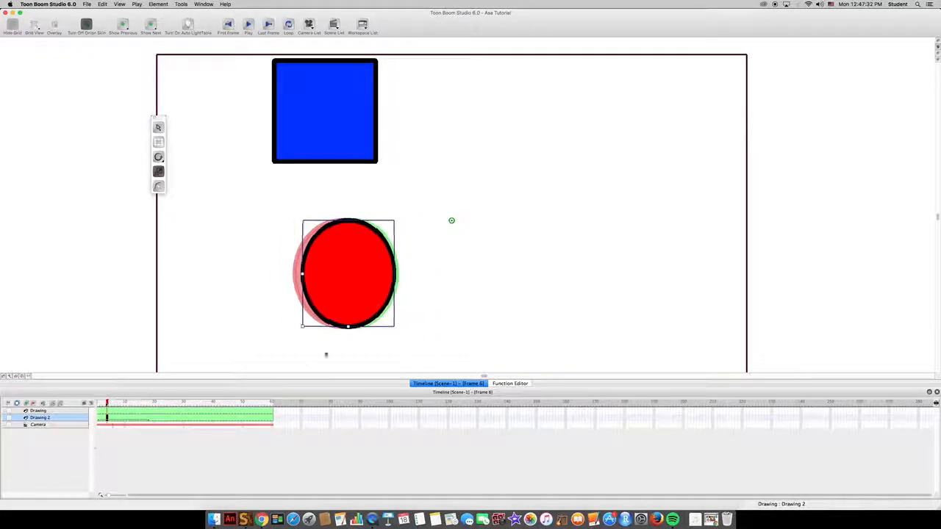
# Enlarge the circle beyond its original size at frame 35, flatten it vertically at frame 47, and scrub back
pyautogui.click(199, 403)
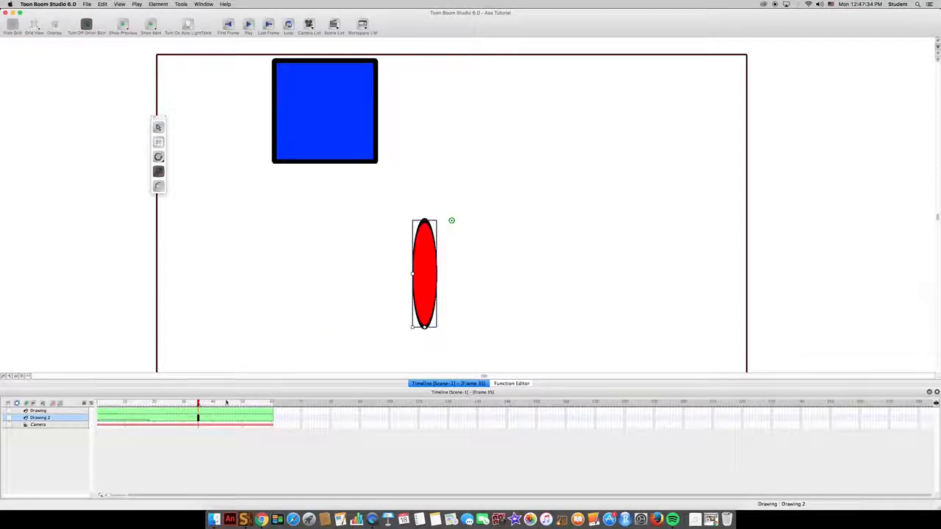
pyautogui.moveTo(412, 328); pyautogui.dragTo(234, 405)
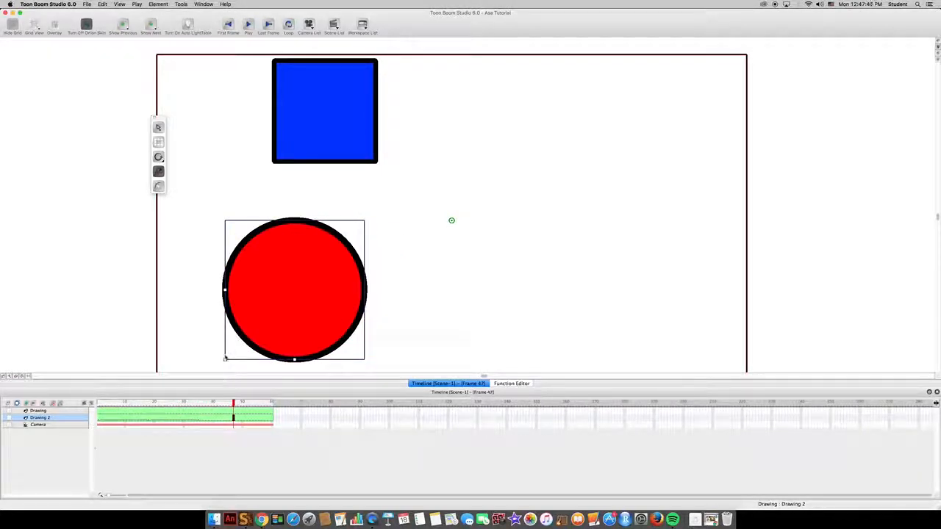
pyautogui.moveTo(225, 358); pyautogui.dragTo(225, 284)
pyautogui.moveTo(233, 404)
pyautogui.mouseDown()
pyautogui.moveTo(126, 404)
pyautogui.moveTo(228, 407)
pyautogui.mouseUp()
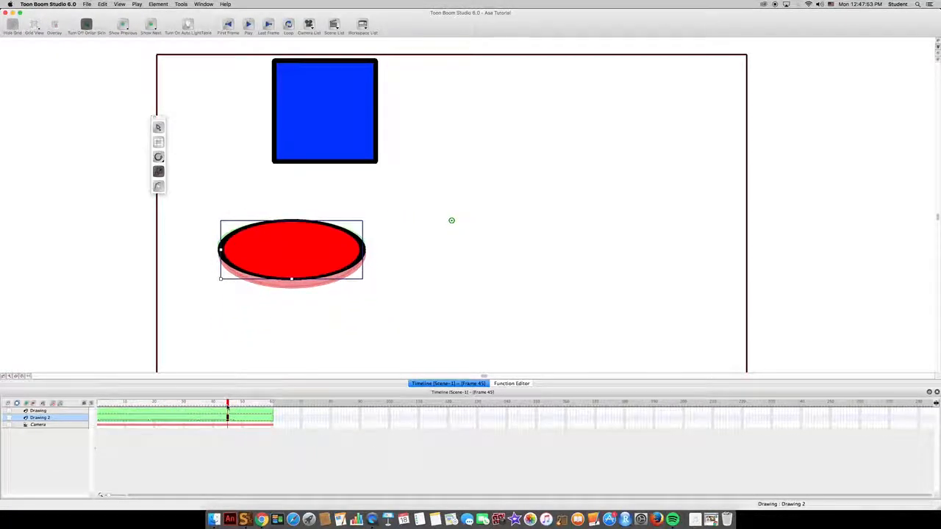
# Undo all of the circle's scaling keyframes
pyautogui.press('super+z')
pyautogui.press('super+z')
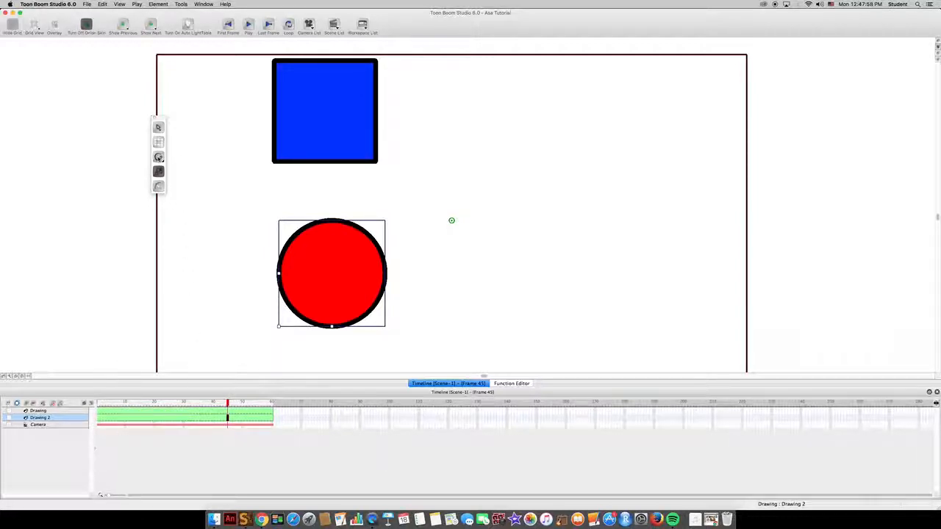
# With the Rotate tool, turn the red circle clockwise at frame 20, starting from frame 1, and scrub through the rotation
pyautogui.click(451, 220)
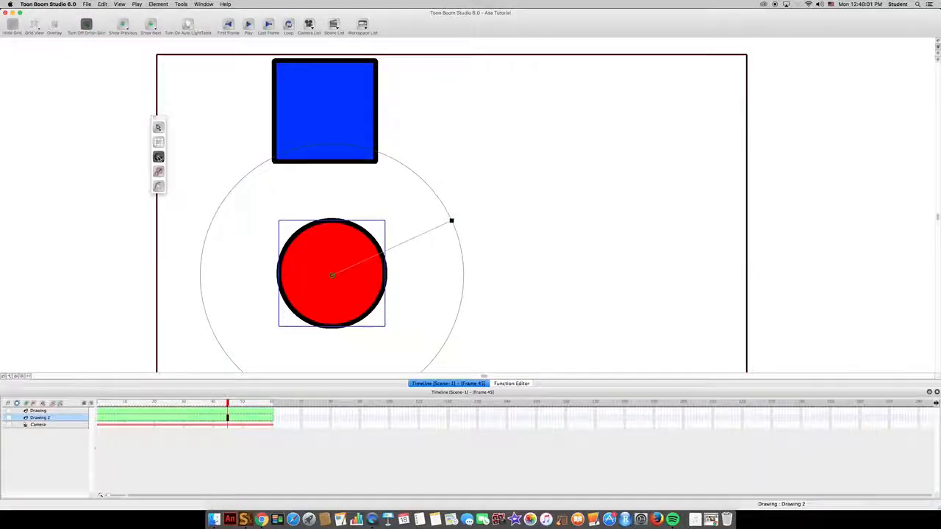
pyautogui.click(101, 403)
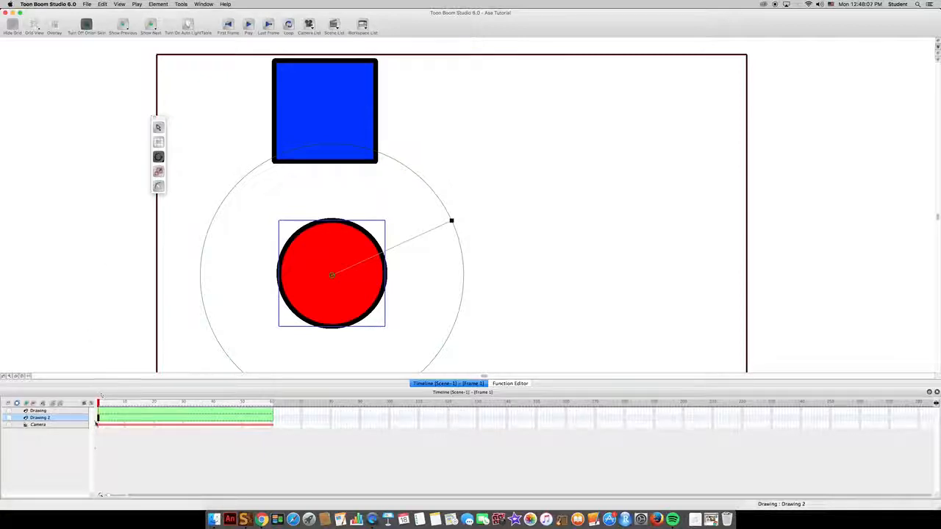
pyautogui.click(107, 417)
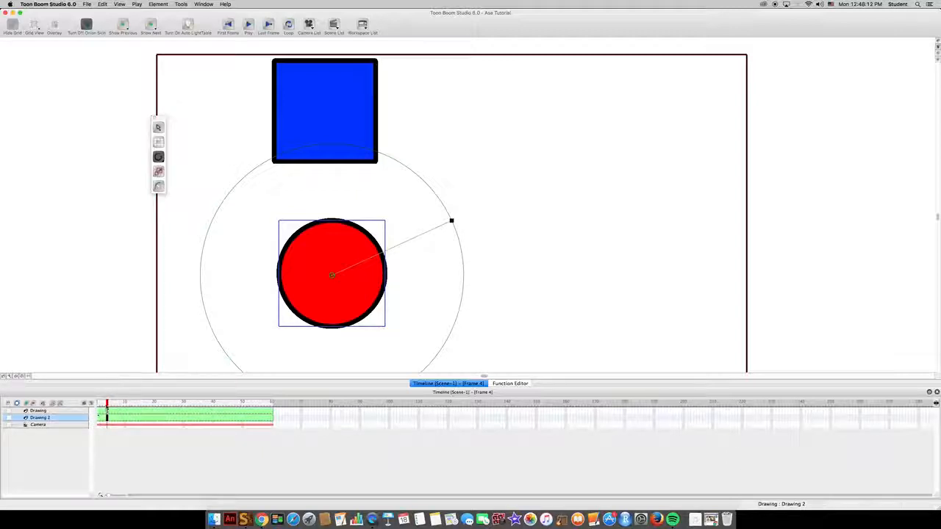
pyautogui.moveTo(107, 406); pyautogui.dragTo(155, 404)
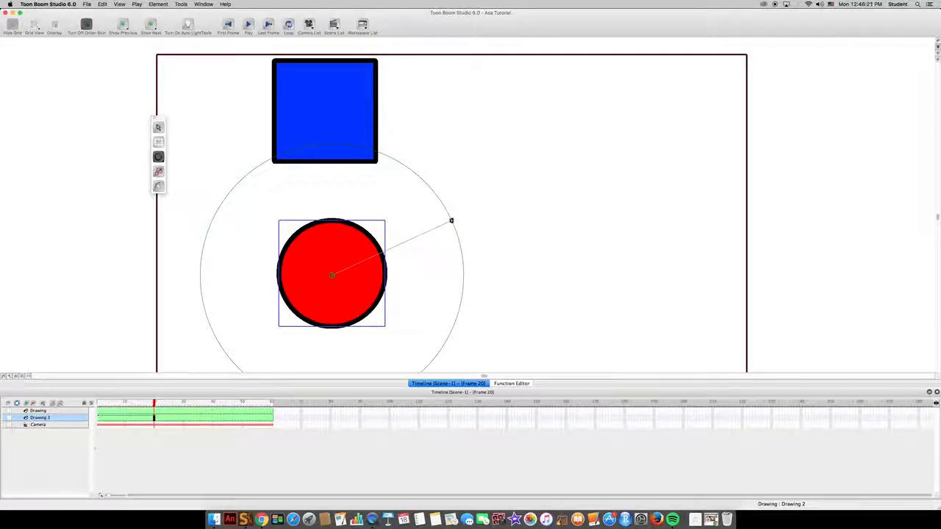
pyautogui.moveTo(451, 221); pyautogui.dragTo(385, 333)
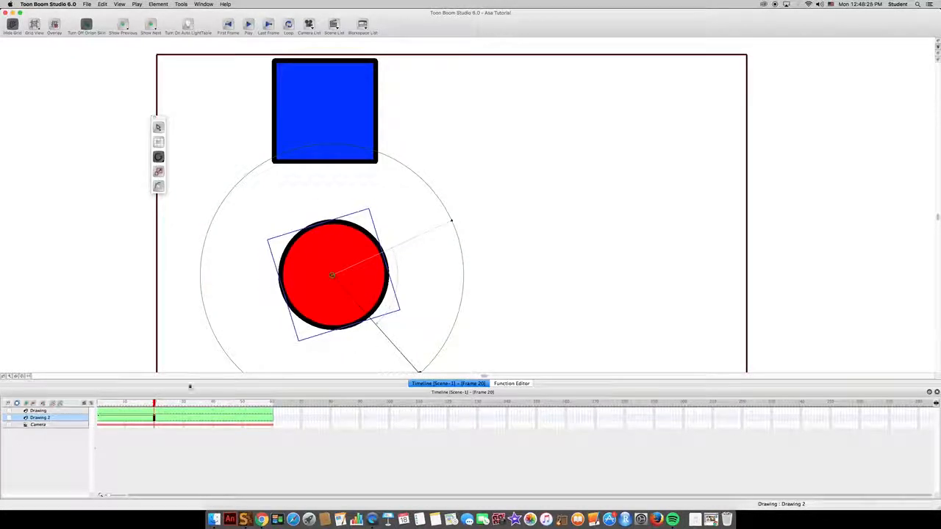
pyautogui.moveTo(124, 407); pyautogui.dragTo(100, 406)
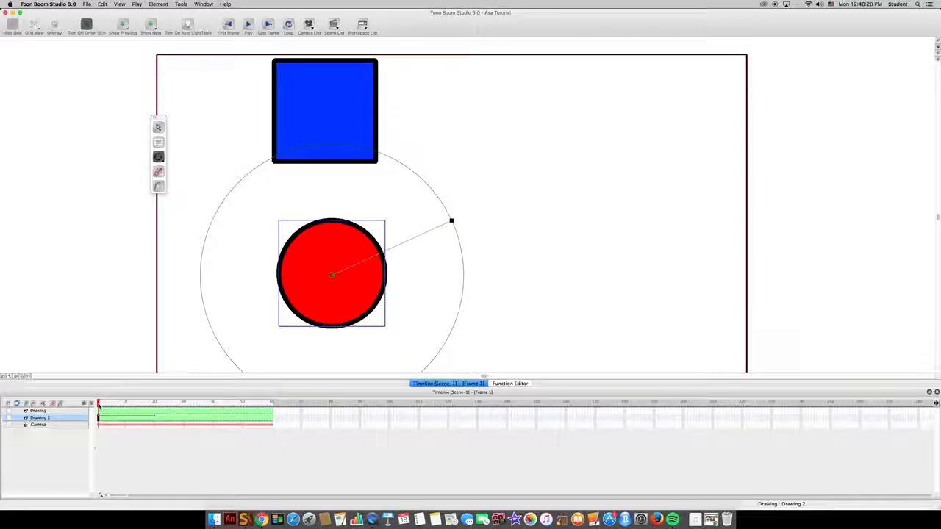
pyautogui.moveTo(100, 407)
pyautogui.mouseDown()
pyautogui.moveTo(108, 406)
pyautogui.moveTo(99, 403)
pyautogui.mouseUp()
pyautogui.moveTo(147, 403)
pyautogui.mouseDown()
pyautogui.moveTo(119, 403)
pyautogui.moveTo(160, 403)
pyautogui.mouseUp()
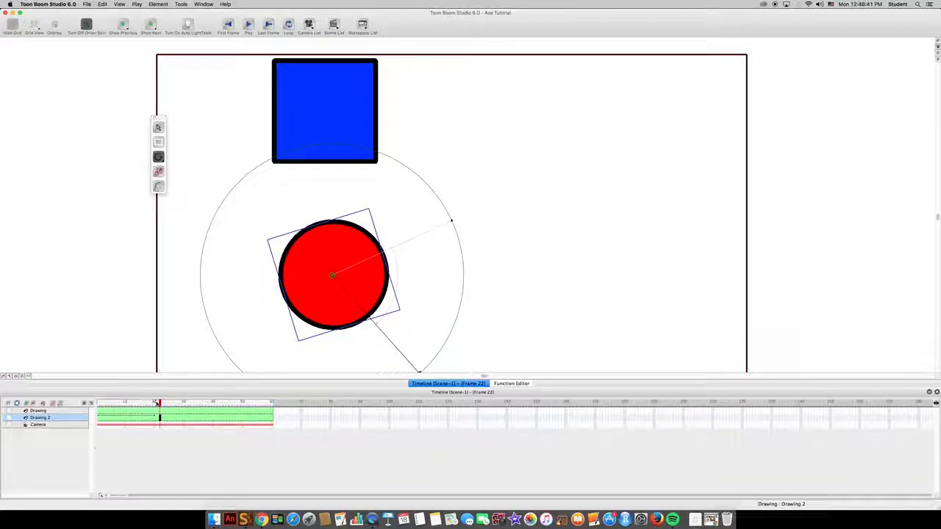
# At frame 39, rotate the circle until its rotation handle points to the upper left, and scrub through the added rotation
pyautogui.moveTo(160, 403); pyautogui.dragTo(212, 408)
pyautogui.scroll(-3, 421, 360)
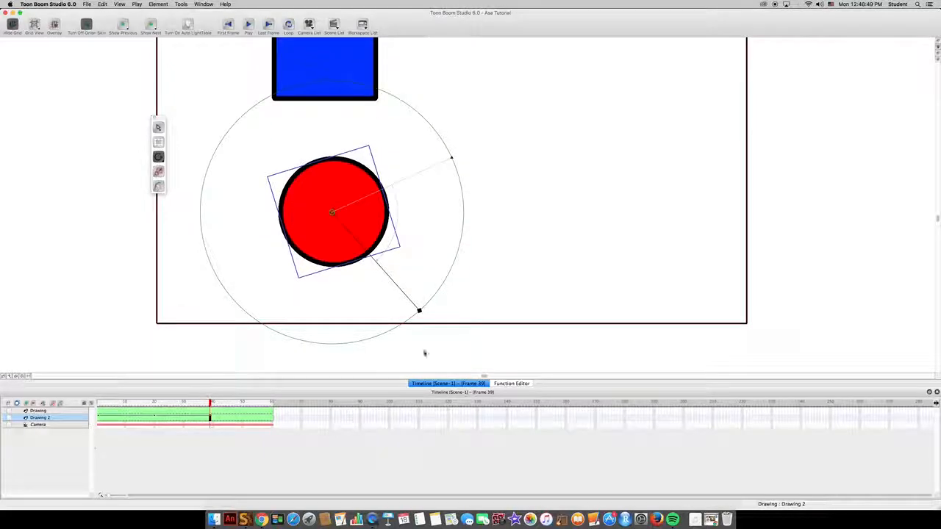
pyautogui.moveTo(419, 313)
pyautogui.mouseDown()
pyautogui.moveTo(257, 103)
pyautogui.moveTo(223, 138)
pyautogui.mouseUp()
pyautogui.moveTo(146, 402); pyautogui.dragTo(212, 403)
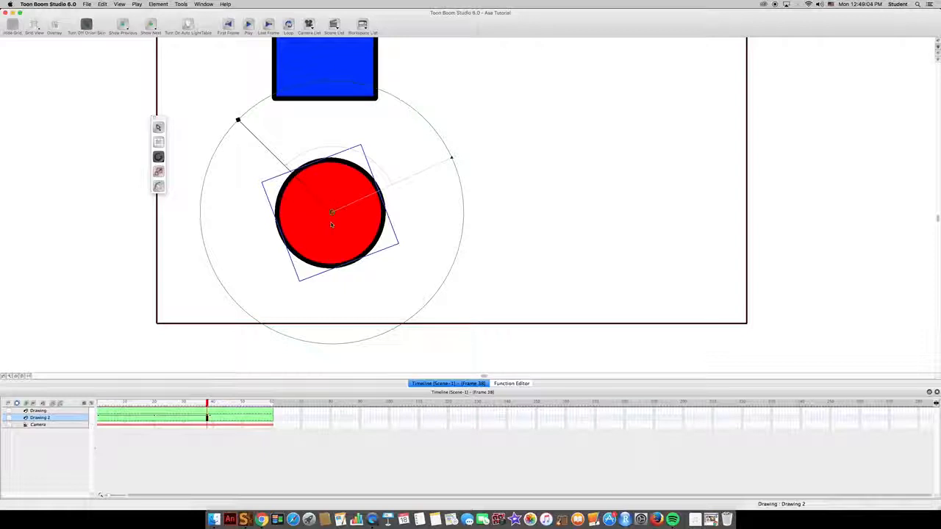
# Switch to the Drawing workspace and draw two black eyes and a smile on the red circle in Drawing 2's first cell
pyautogui.click(361, 24)
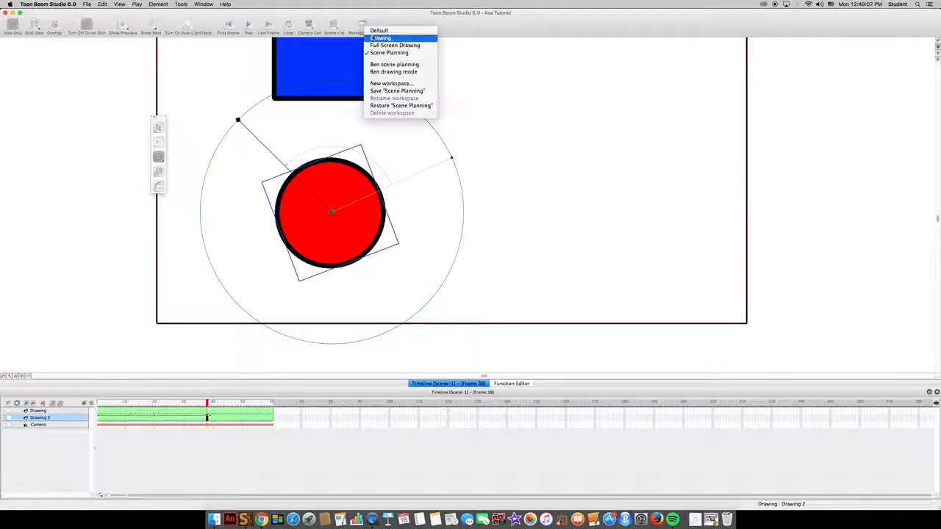
pyautogui.click(390, 43)
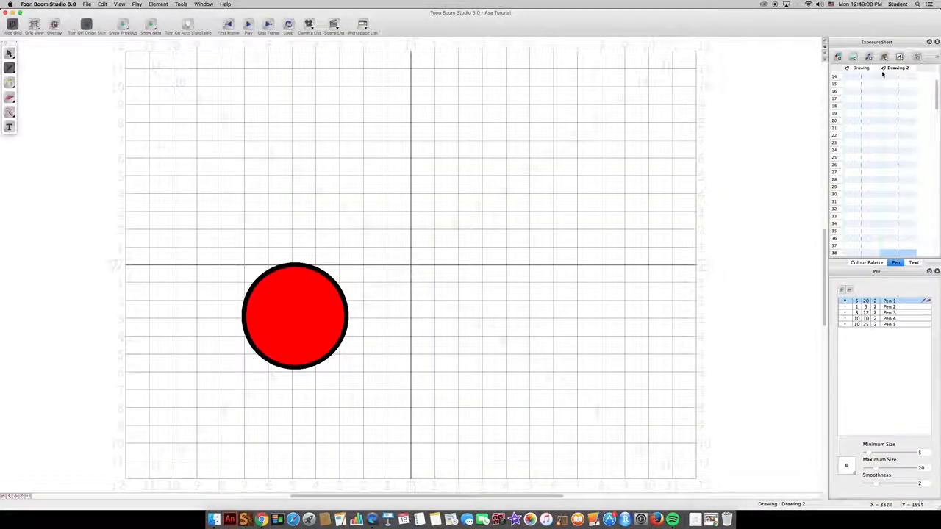
pyautogui.scroll(5, 871, 77)
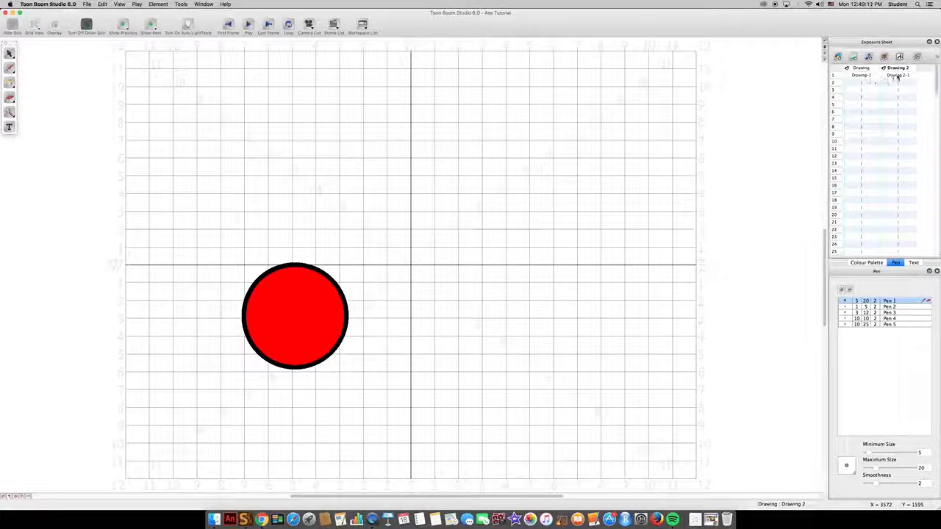
pyautogui.click(897, 75)
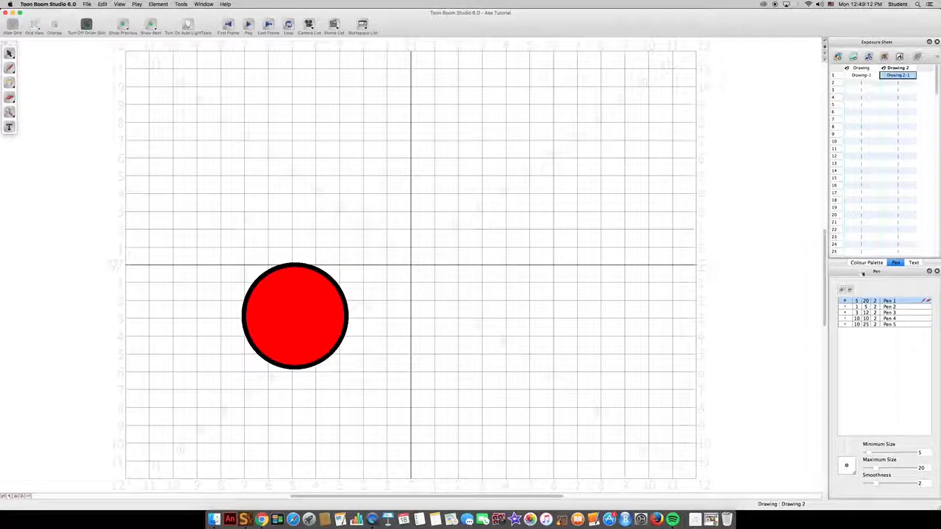
pyautogui.click(866, 263)
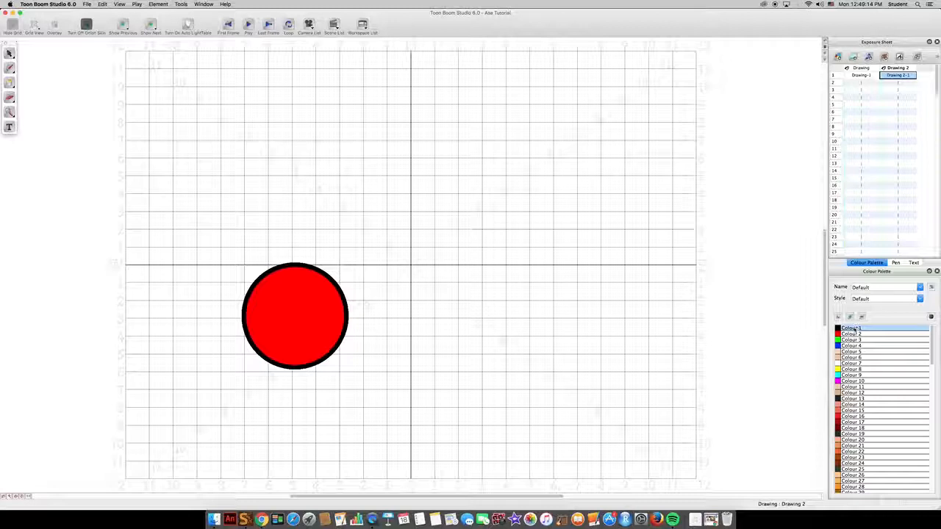
pyautogui.click(335, 319)
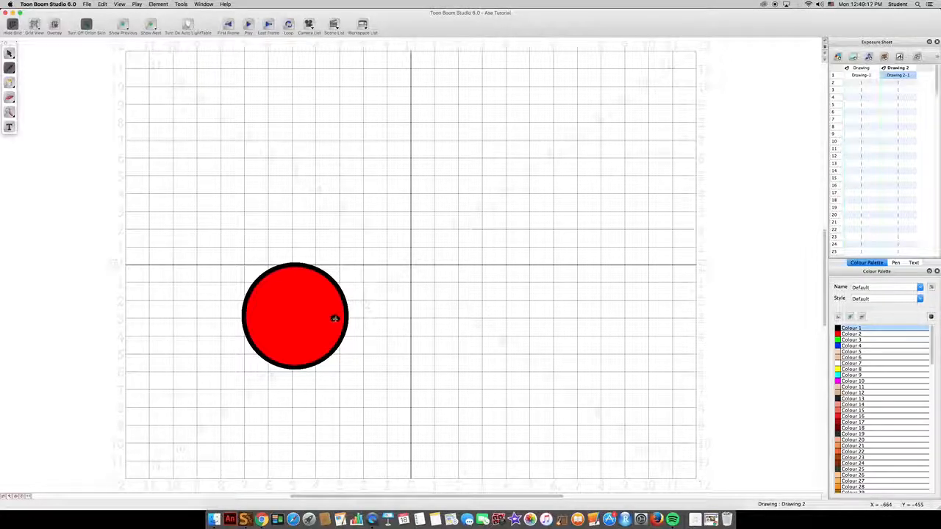
pyautogui.moveTo(332, 339); pyautogui.dragTo(307, 332)
pyautogui.click(319, 314)
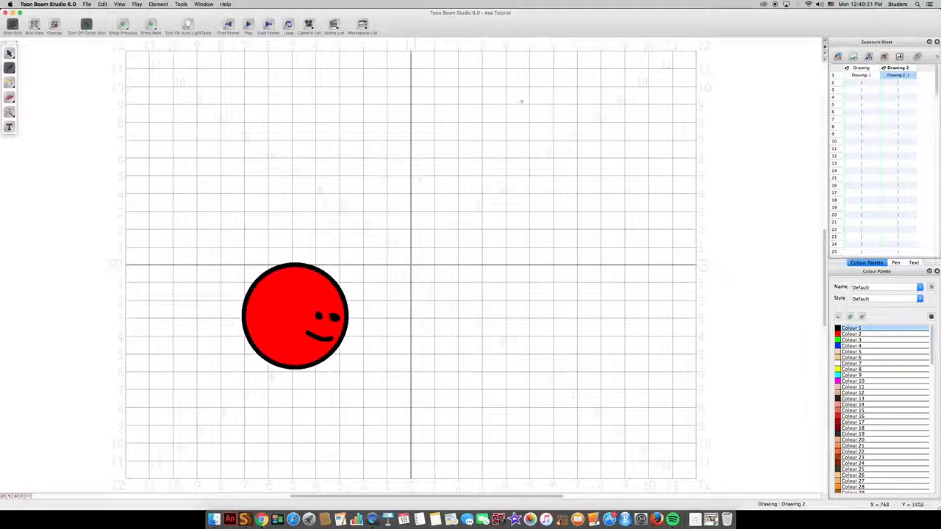
# Return to the Scene Planning workspace and review the rotation of the circle with its face, ending at frame 1
pyautogui.click(362, 24)
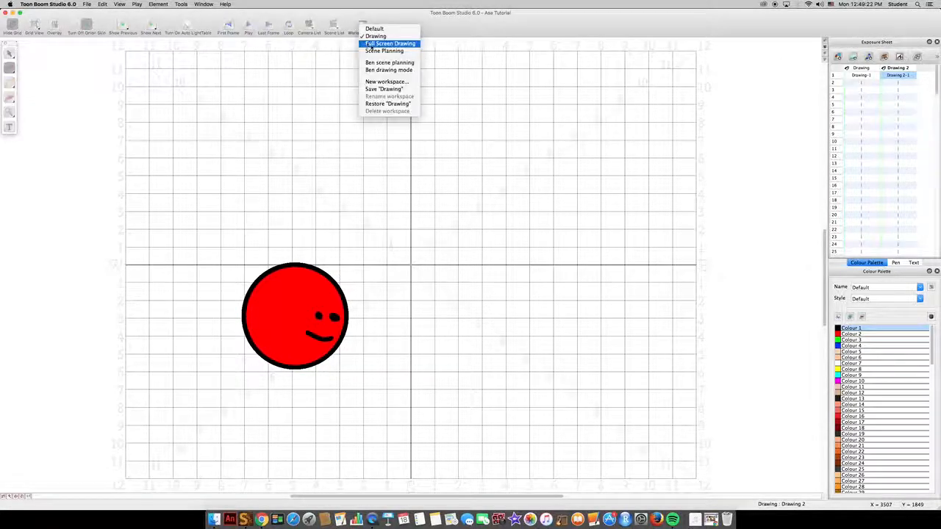
pyautogui.click(388, 49)
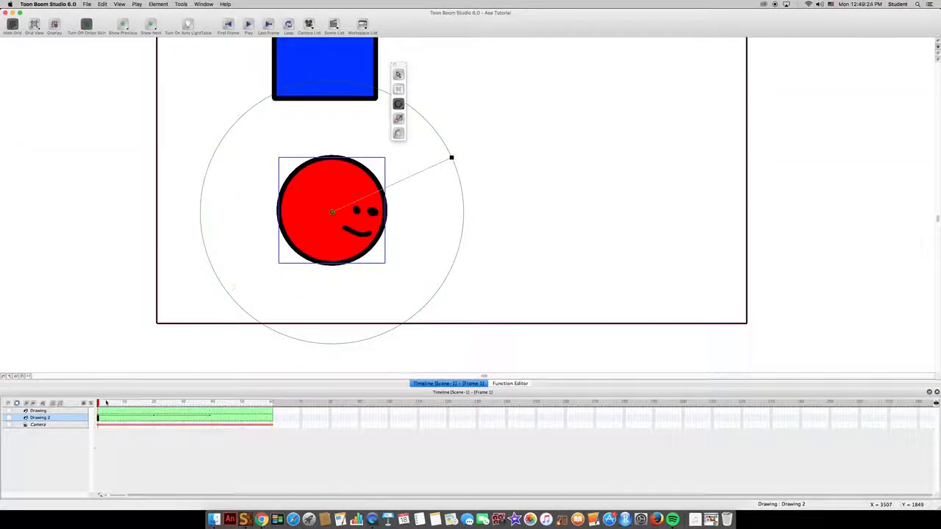
pyautogui.moveTo(103, 404); pyautogui.dragTo(145, 414)
pyautogui.press('Return')
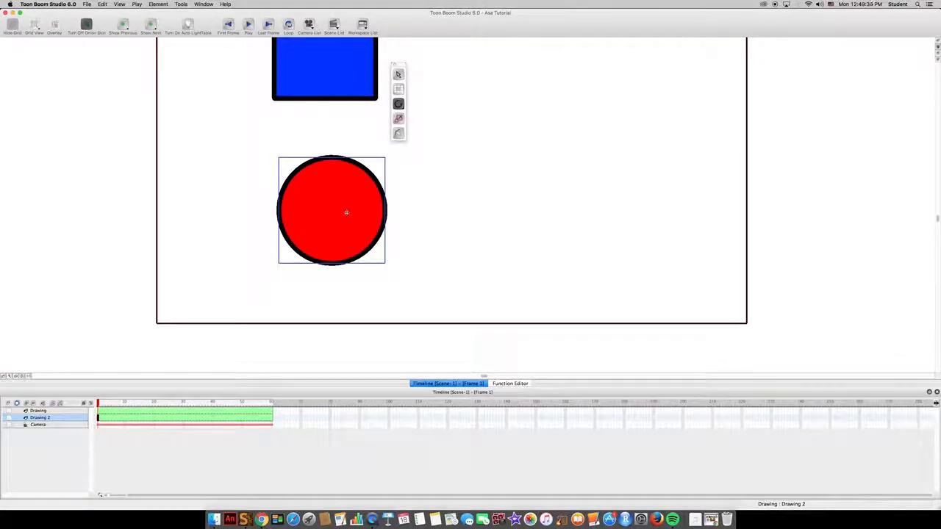
pyautogui.click(397, 103)
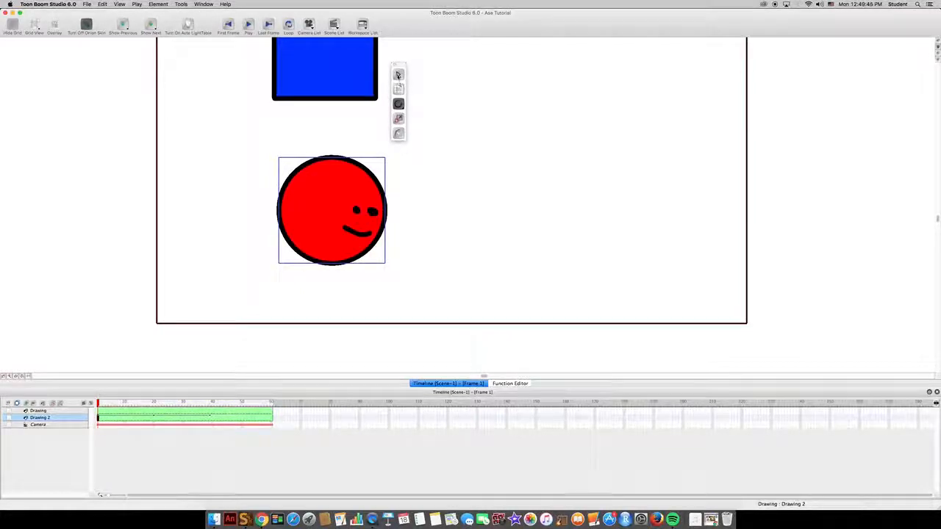
pyautogui.moveTo(101, 404)
pyautogui.mouseDown()
pyautogui.moveTo(126, 405)
pyautogui.moveTo(98, 404)
pyautogui.mouseUp()
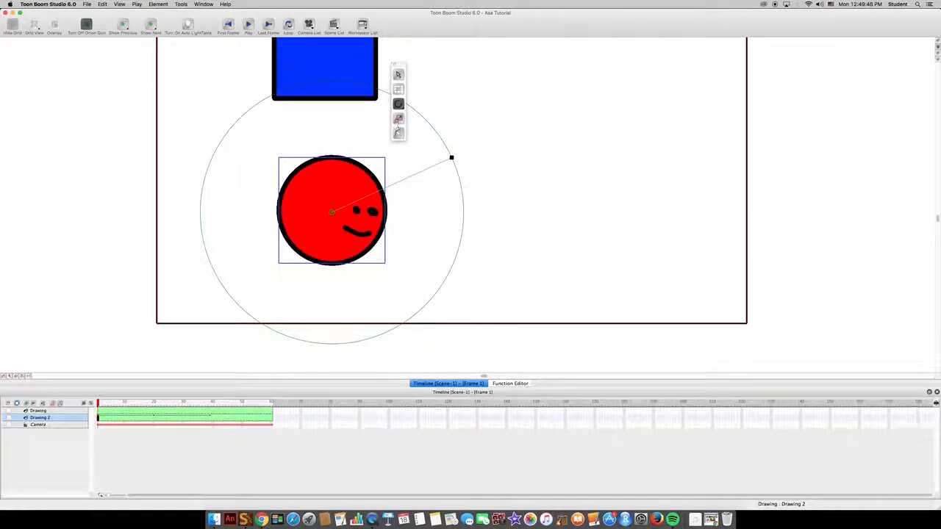
# With the Select tool, move the smiling circle up and to the right at frame 1, and scrub through its motion
pyautogui.click(399, 75)
pyautogui.moveTo(350, 194); pyautogui.dragTo(494, 122)
pyautogui.moveTo(124, 404); pyautogui.dragTo(97, 403)
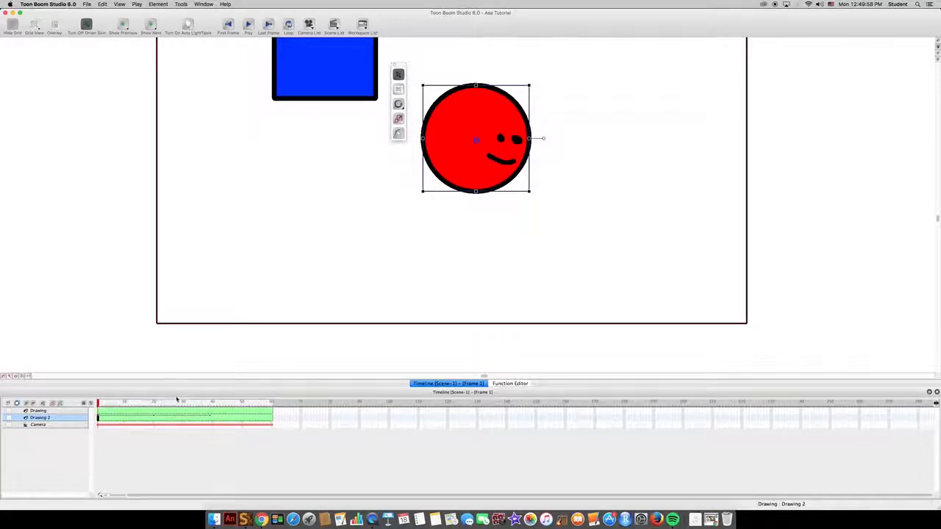
pyautogui.scroll(4, 353, 275)
pyautogui.scroll(-2, 354, 279)
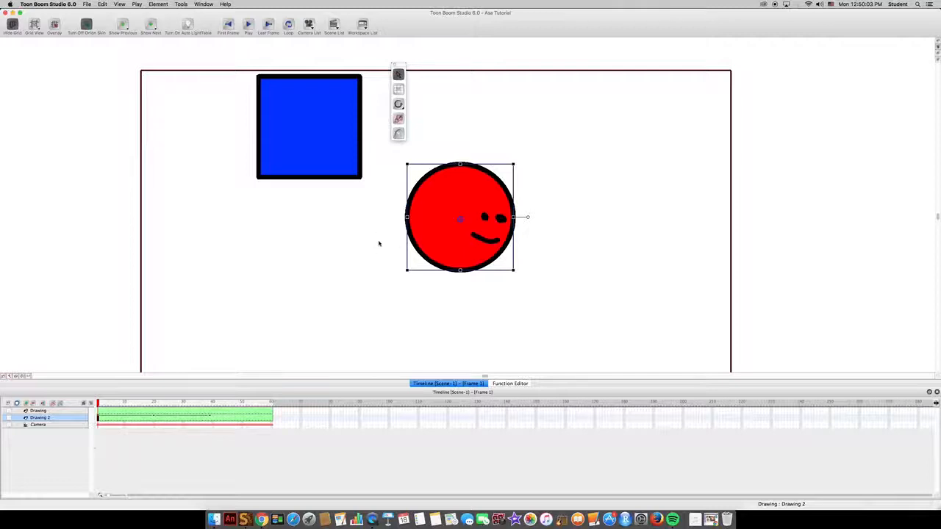
# Undo the circle's move, its drawn face and its rotation keyframes
pyautogui.click(398, 134)
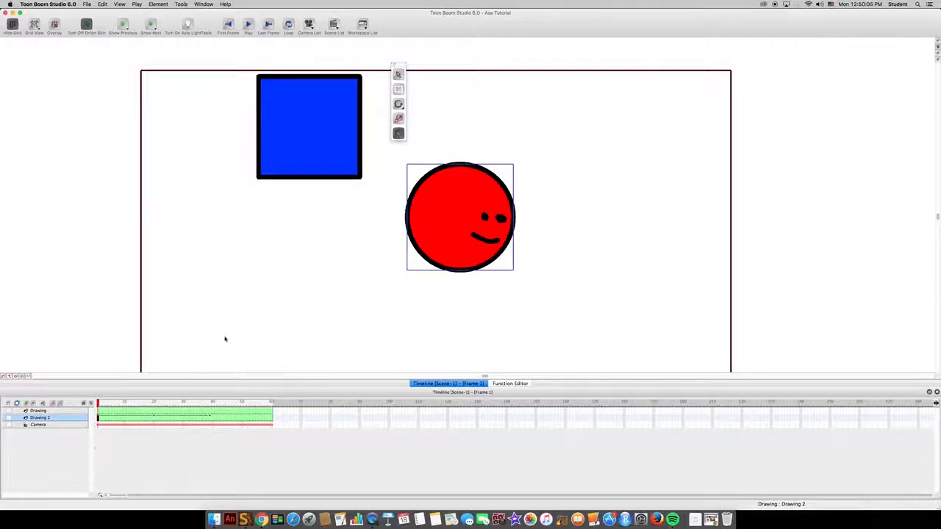
pyautogui.press('super+z')
pyautogui.press('super+z')
pyautogui.press('super+z')
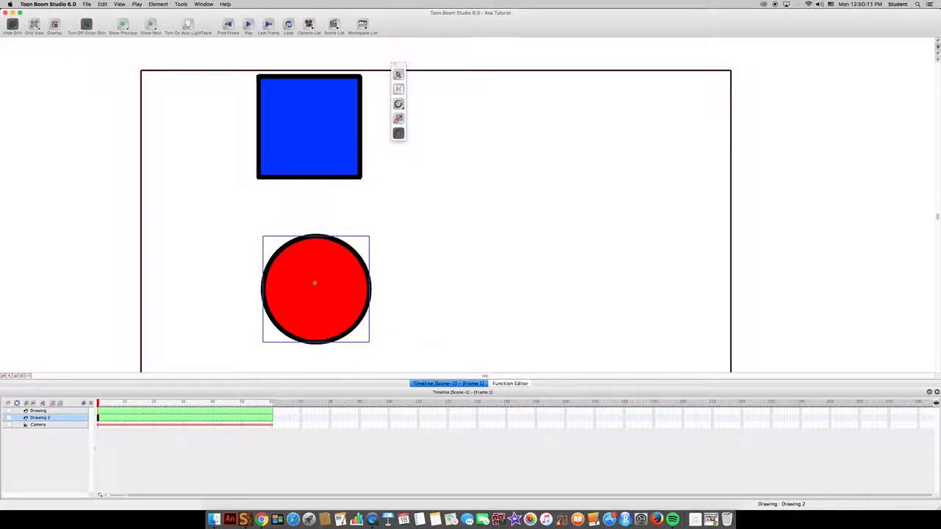
# Place the red circle on the lower edge of the camera frame with the Select tool, and activate the Motion tool
pyautogui.scroll(-3, 314, 283)
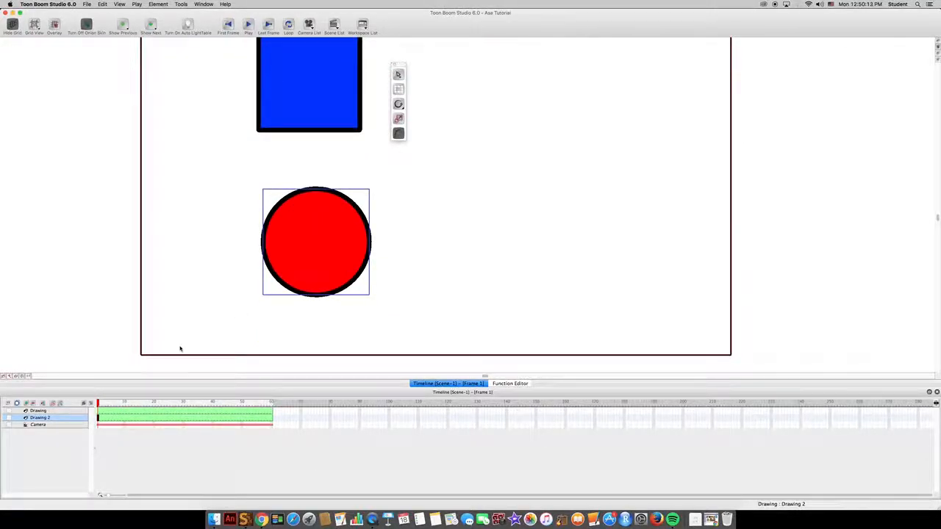
pyautogui.click(397, 74)
pyautogui.moveTo(305, 247); pyautogui.dragTo(289, 307)
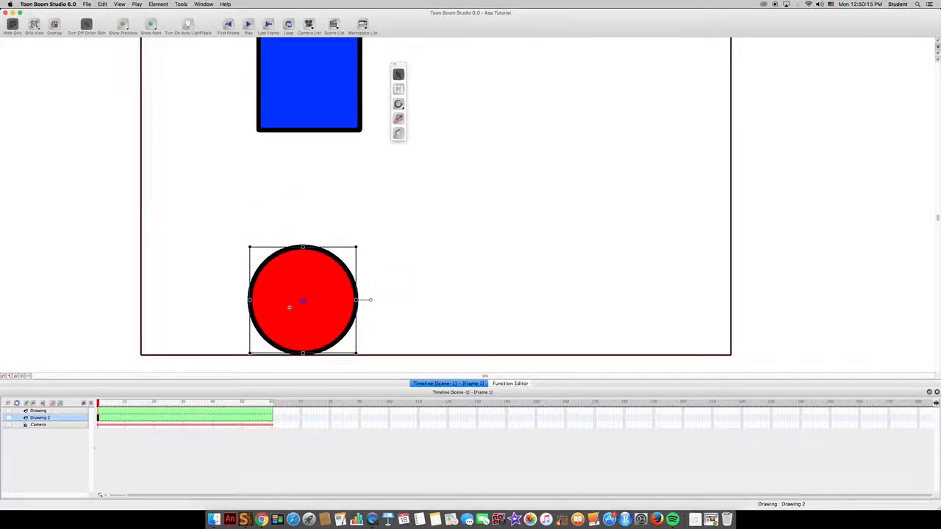
pyautogui.click(397, 133)
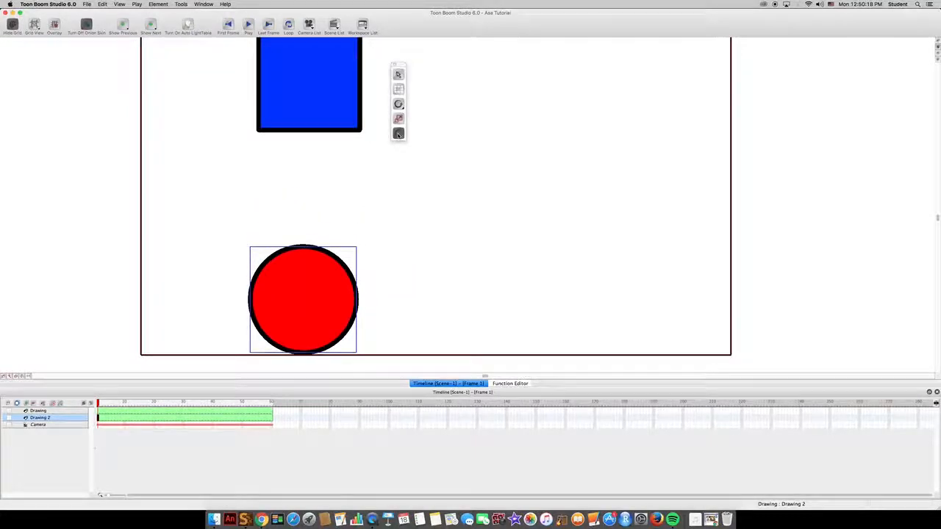
pyautogui.click(154, 403)
pyautogui.moveTo(283, 288); pyautogui.dragTo(285, 156)
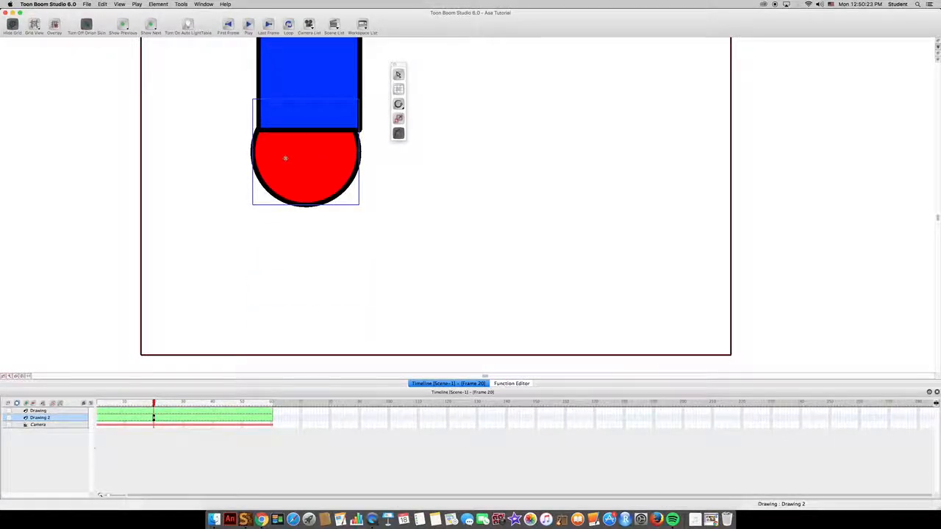
pyautogui.press('super+z')
# Keyframe Drawing 2 at frames 1, 20, 40, 50, 56 and 60, bouncing the circle rightward along the ground, and play the animation
pyautogui.click(98, 419)
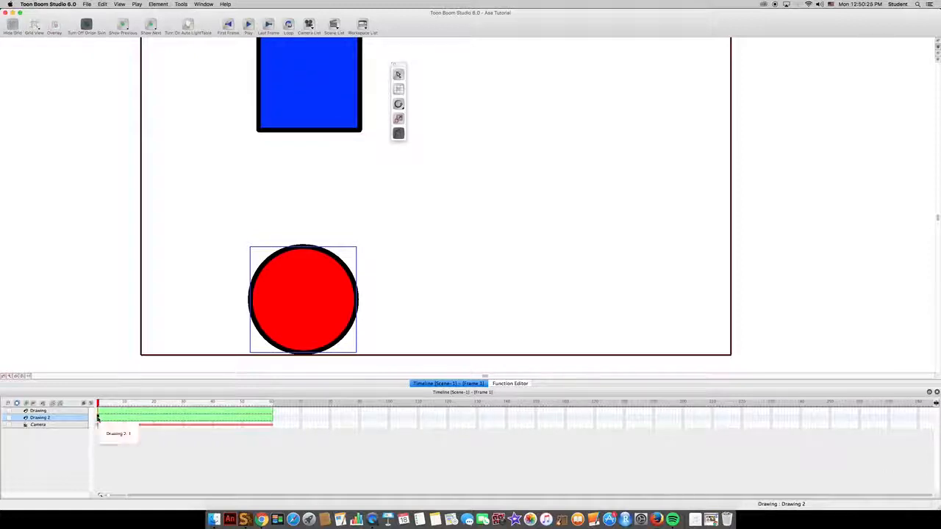
pyautogui.click(154, 419)
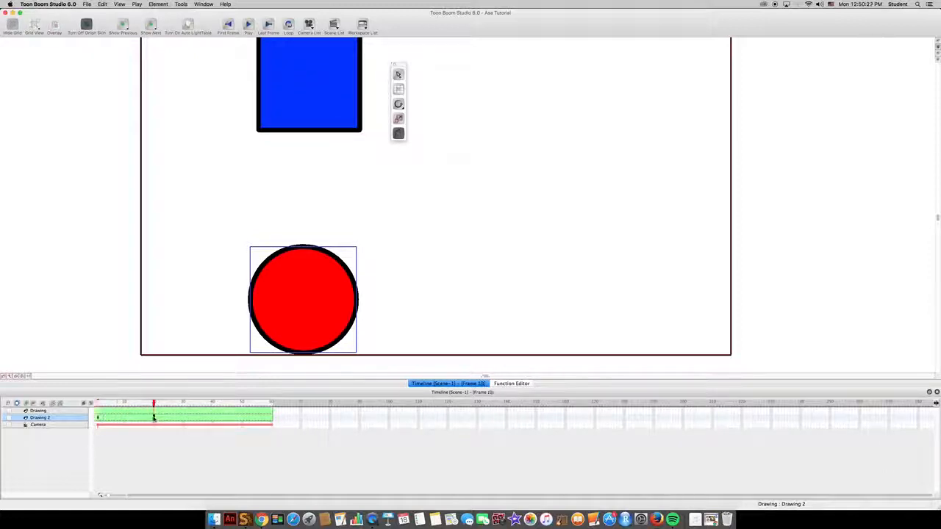
pyautogui.moveTo(307, 284)
pyautogui.mouseDown()
pyautogui.moveTo(311, 156)
pyautogui.moveTo(304, 300)
pyautogui.moveTo(329, 309)
pyautogui.moveTo(366, 280)
pyautogui.moveTo(406, 321)
pyautogui.mouseUp()
pyautogui.click(212, 418)
pyautogui.click(242, 418)
pyautogui.click(260, 417)
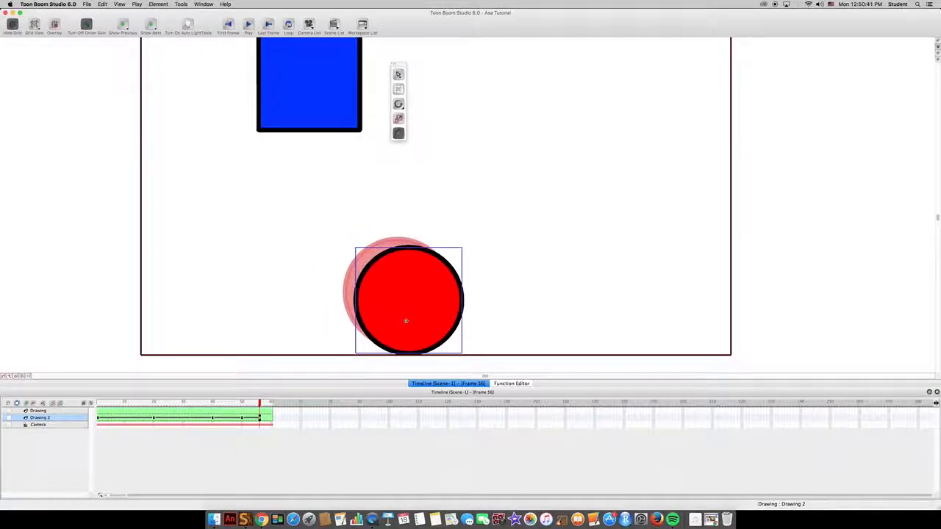
pyautogui.click(273, 418)
pyautogui.moveTo(411, 302); pyautogui.dragTo(461, 303)
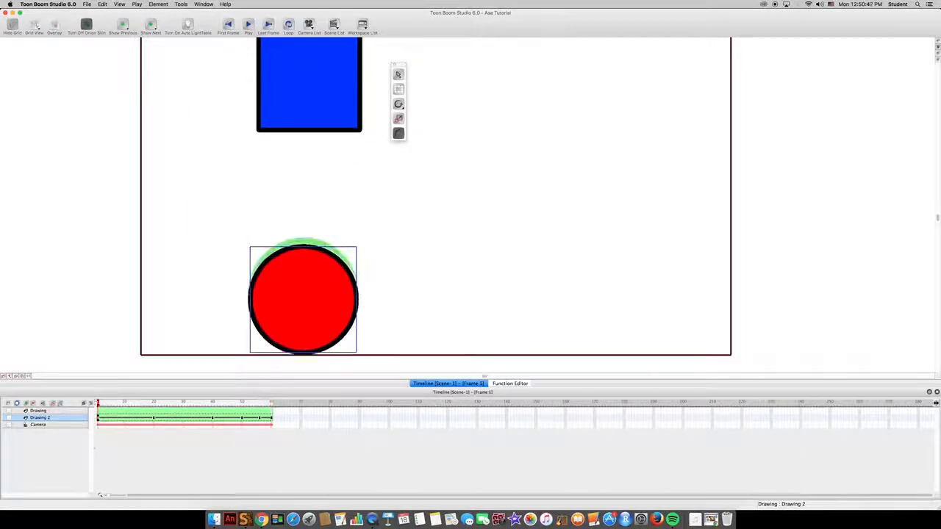
pyautogui.click(248, 24)
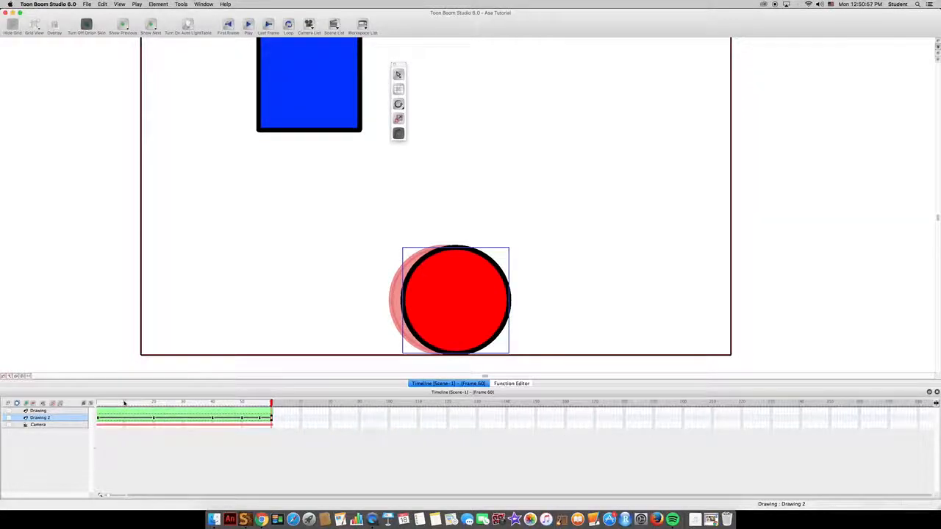
pyautogui.click(99, 403)
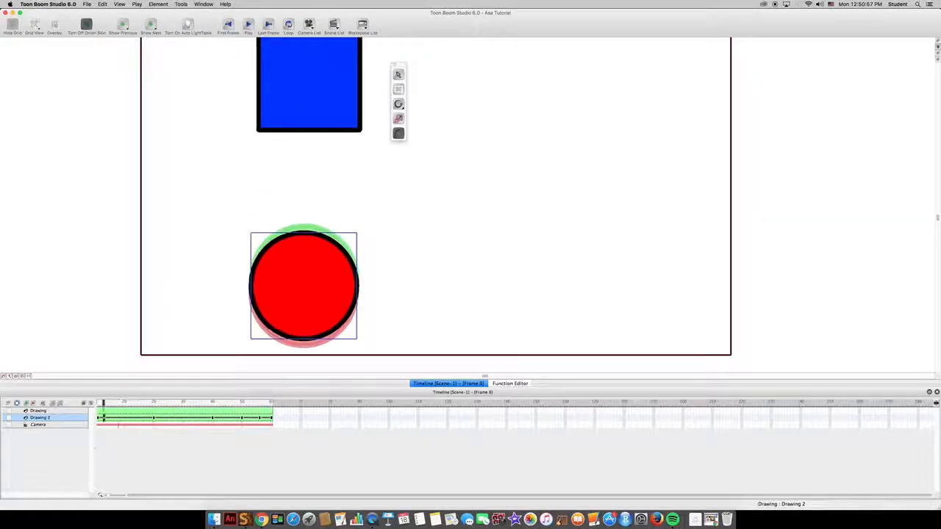
# Add a peg above Drawing 2 and set peg keyframes at frames 1 and 60
pyautogui.click(55, 403)
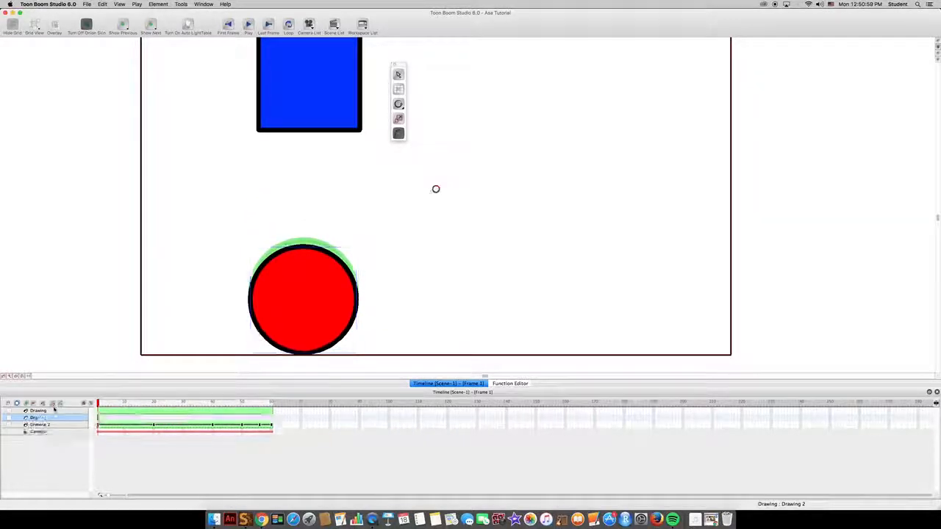
pyautogui.click(98, 420)
pyautogui.keyDown('shift'); pyautogui.click(271, 420); pyautogui.keyUp('shift')
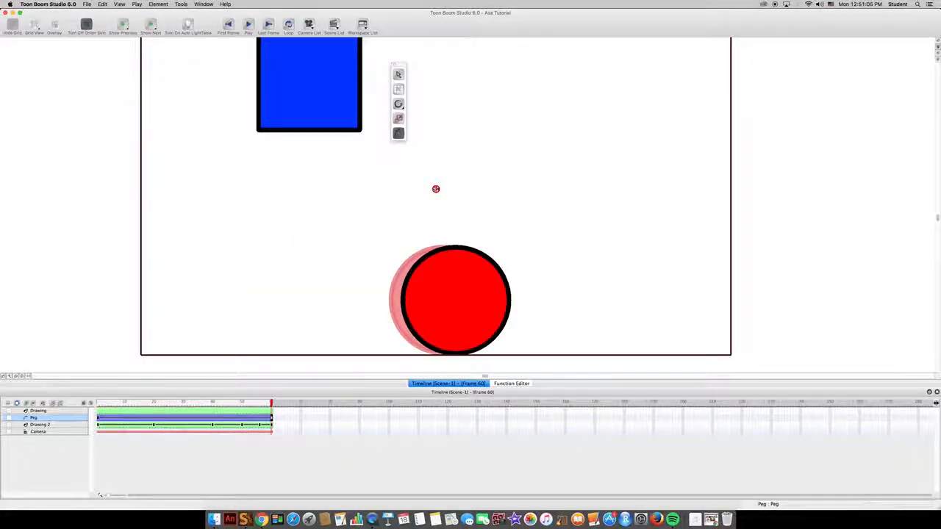
# Stretch the peg's motion path horizontally across the camera frame between frames 1 and 60, and attach Drawing 2 to the peg
pyautogui.moveTo(436, 189); pyautogui.dragTo(672, 208)
pyautogui.moveTo(435, 189); pyautogui.dragTo(254, 208)
pyautogui.moveTo(59, 425); pyautogui.dragTo(58, 418)
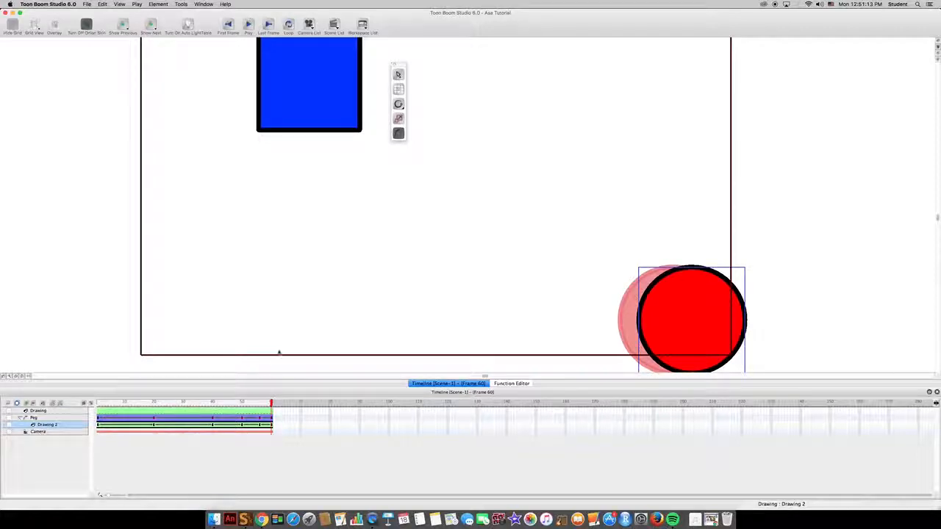
pyautogui.scroll(-2, 387, 263)
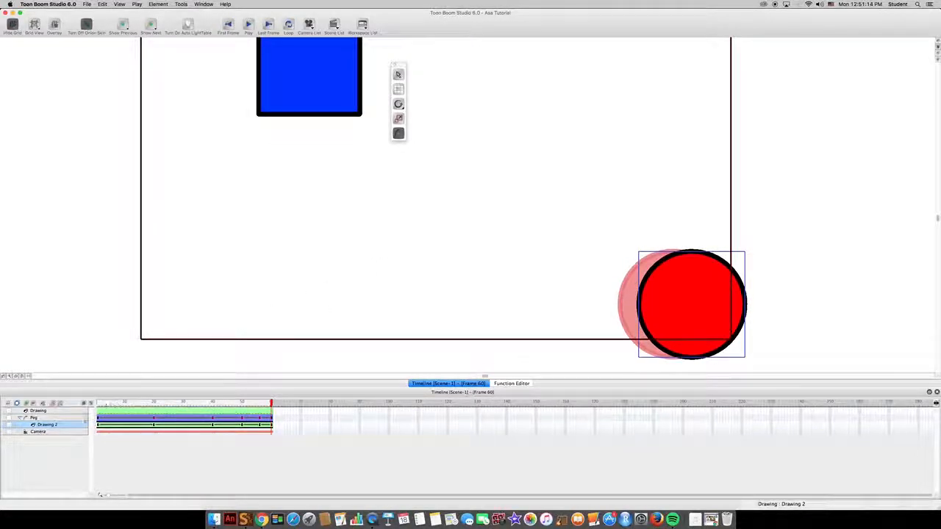
# Bend the peg's motion path into a zigzag at its frame 9, 20 and 30 points, and scrub to frame 40
pyautogui.click(34, 418)
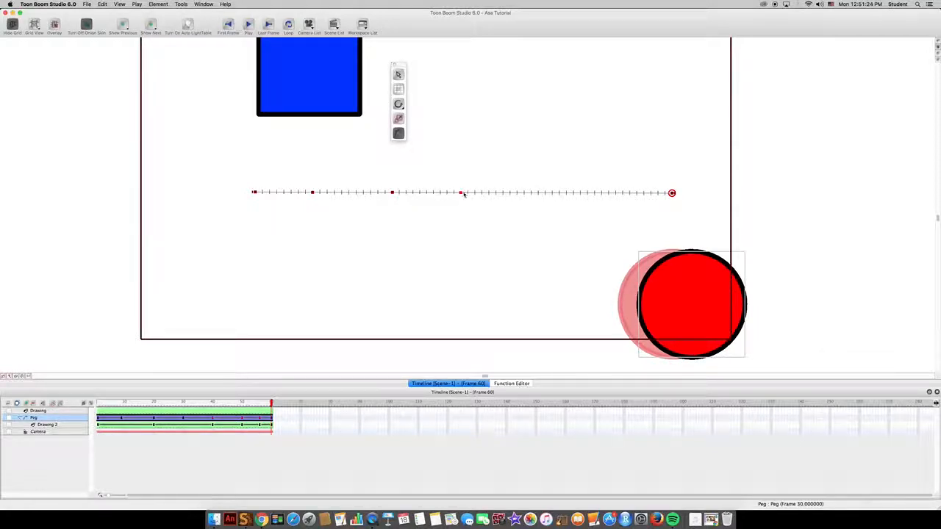
pyautogui.moveTo(460, 192); pyautogui.dragTo(455, 229)
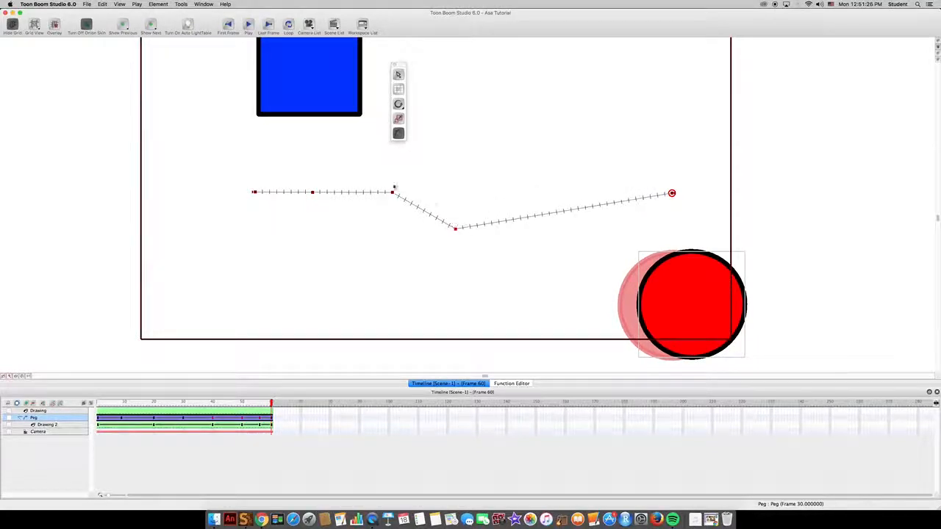
pyautogui.moveTo(392, 192); pyautogui.dragTo(425, 161)
pyautogui.moveTo(315, 192); pyautogui.dragTo(322, 226)
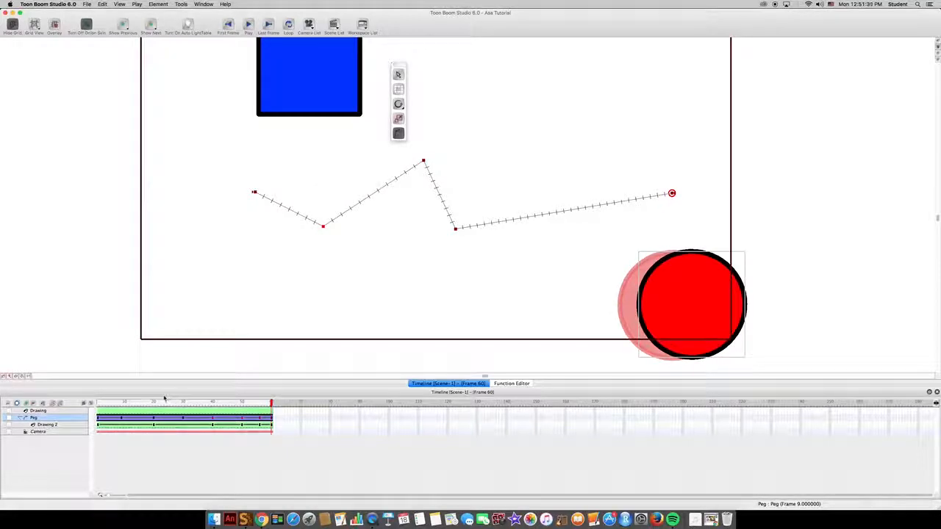
pyautogui.moveTo(164, 402); pyautogui.dragTo(213, 402)
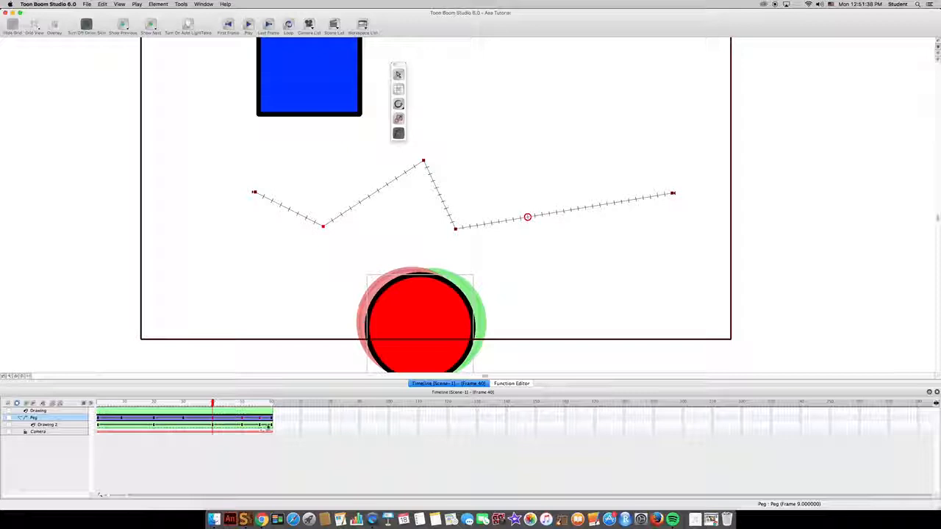
pyautogui.click(271, 427)
pyautogui.rightClick(271, 426)
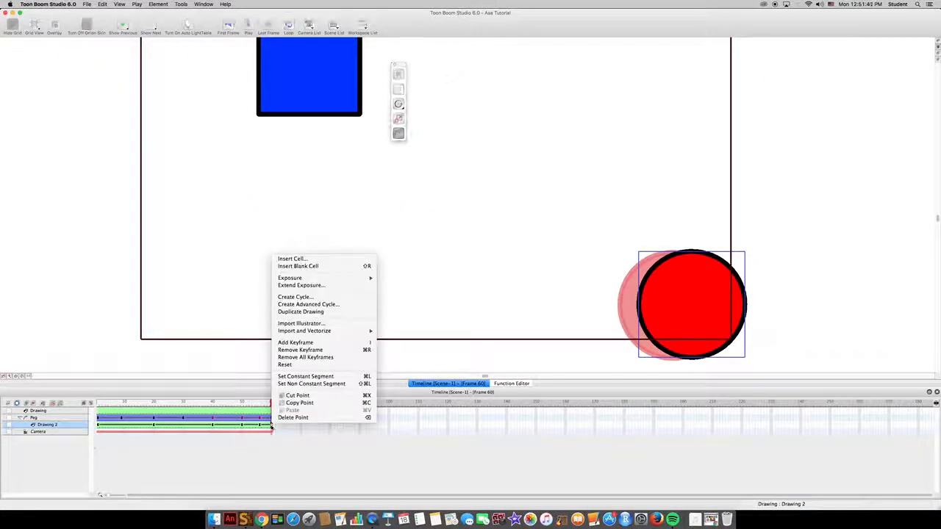
pyautogui.click(298, 396)
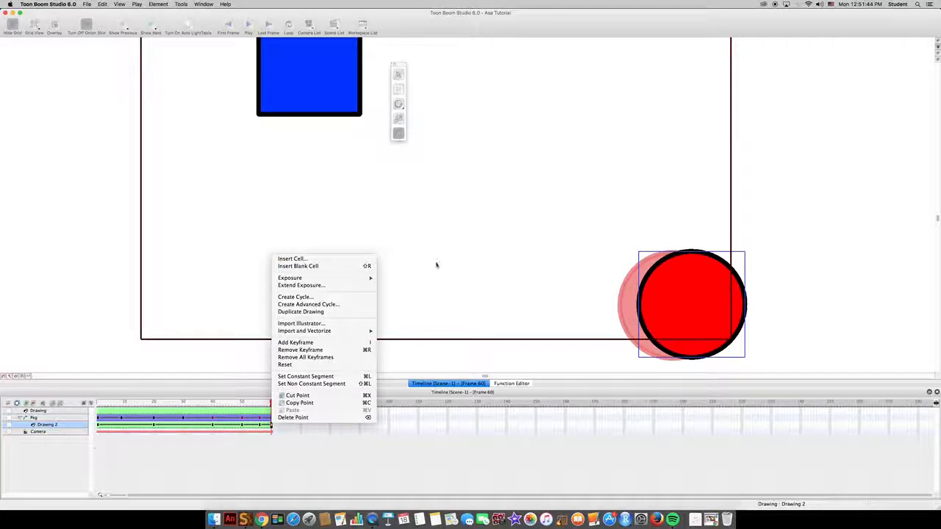
pyautogui.click(409, 278)
# Delete Drawing 2's own keyframes at frames 1, 20, 40, 50, 56 and 60, keeping the peg's keyframes
pyautogui.moveTo(220, 404); pyautogui.dragTo(154, 403)
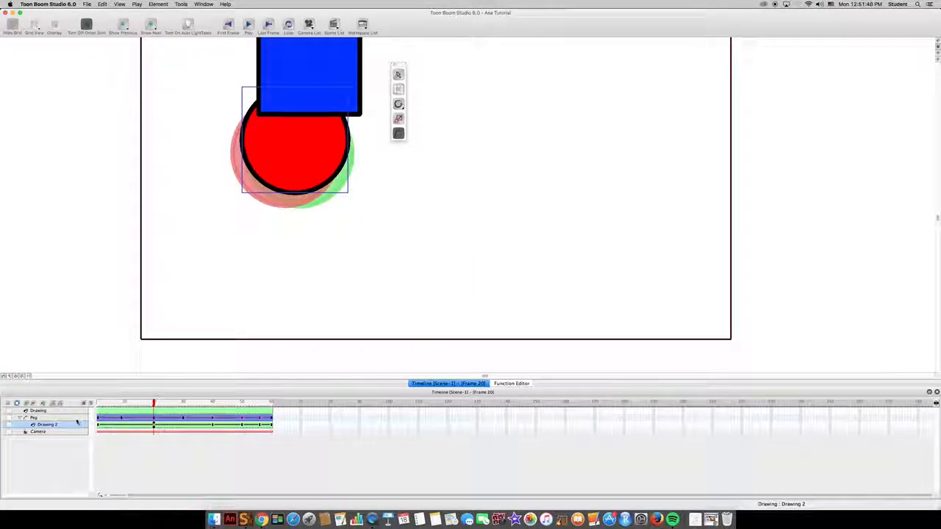
pyautogui.moveTo(154, 403); pyautogui.dragTo(109, 404)
pyautogui.click(154, 425)
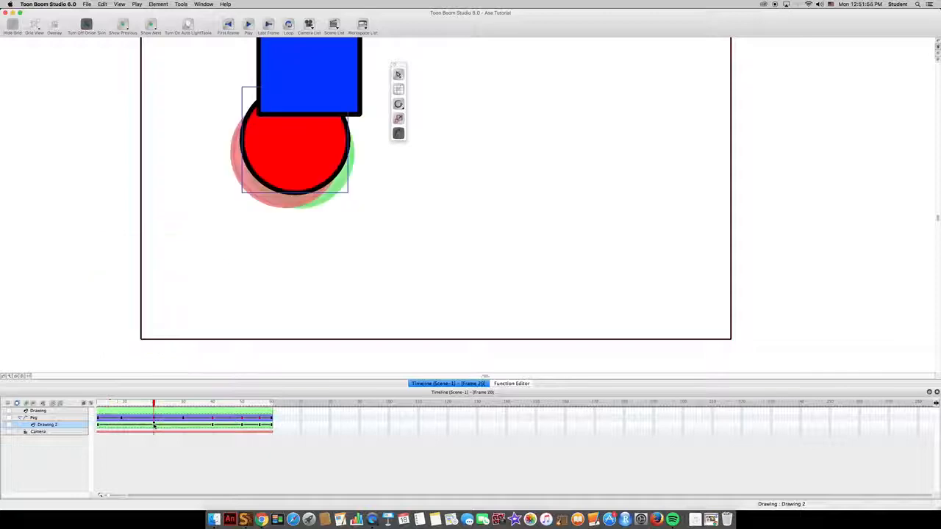
pyautogui.press('Delete')
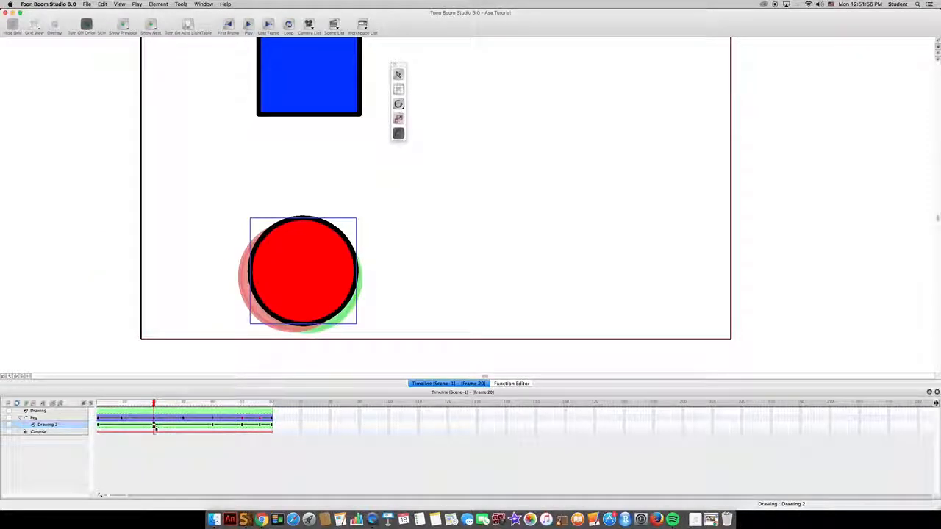
pyautogui.click(212, 425)
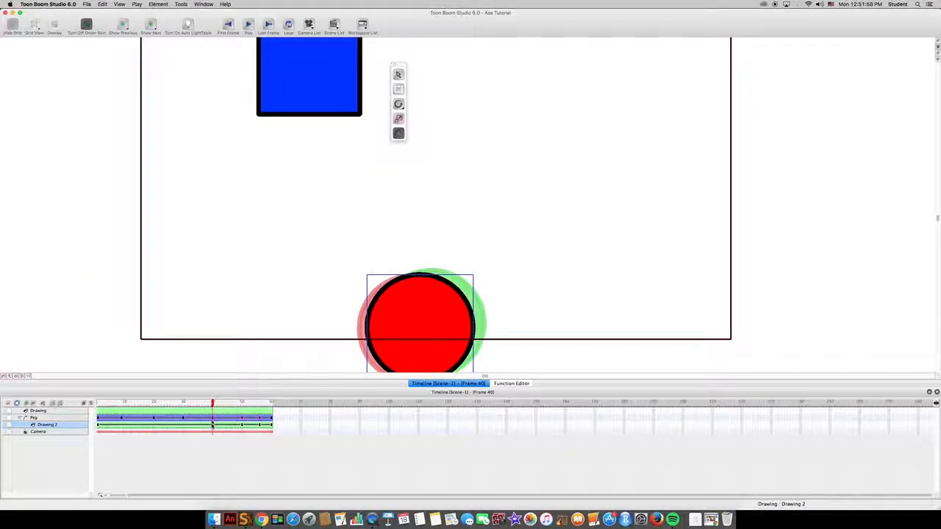
pyautogui.click(242, 426)
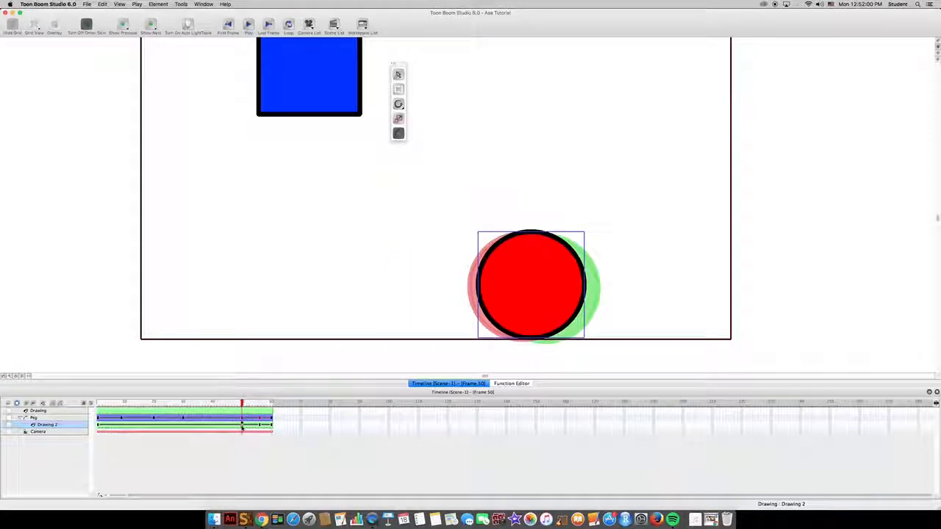
pyautogui.click(259, 425)
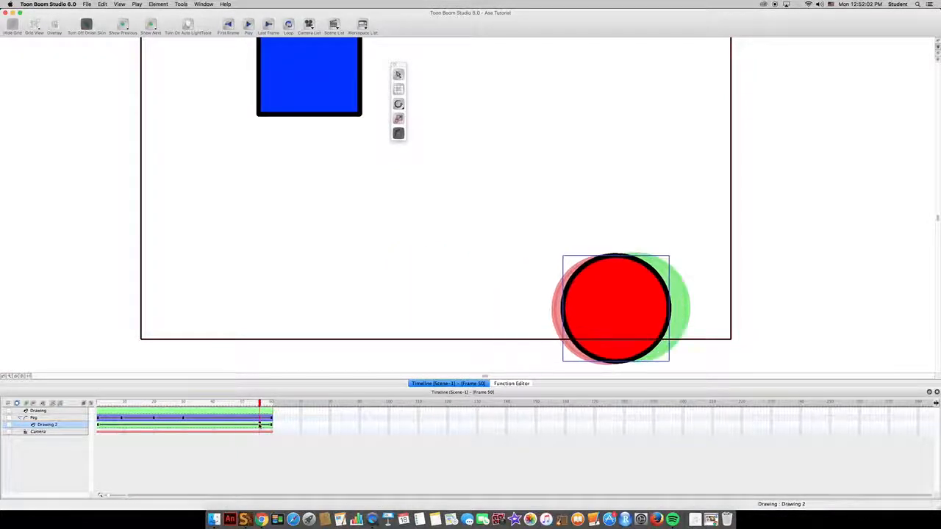
pyautogui.click(271, 425)
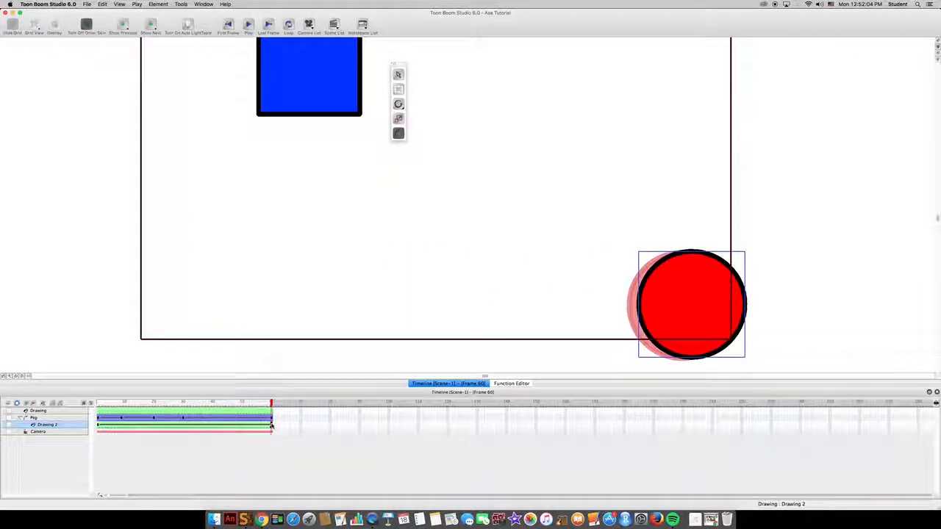
pyautogui.click(99, 425)
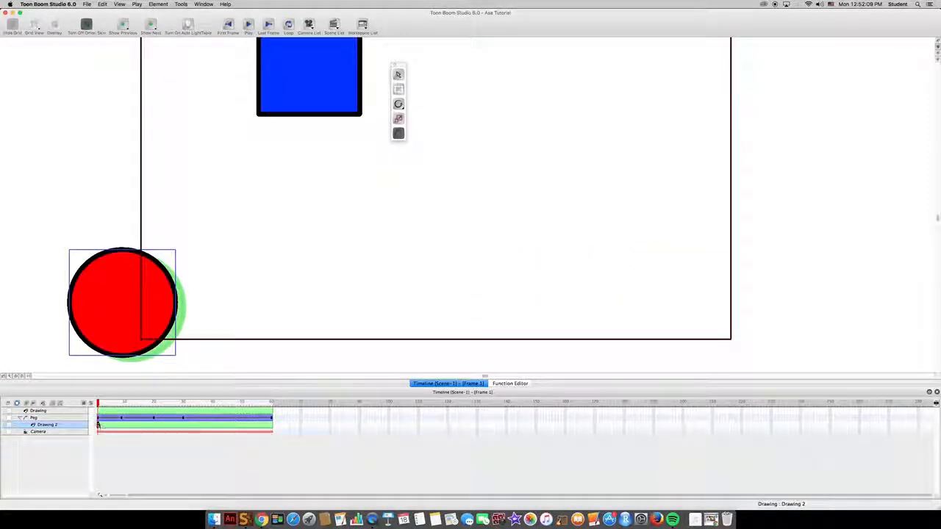
# Select the peg at frame 1 and move its whole zigzag path with the circle diagonally upward and rightward, starting at the blue square's lower edge
pyautogui.click(103, 418)
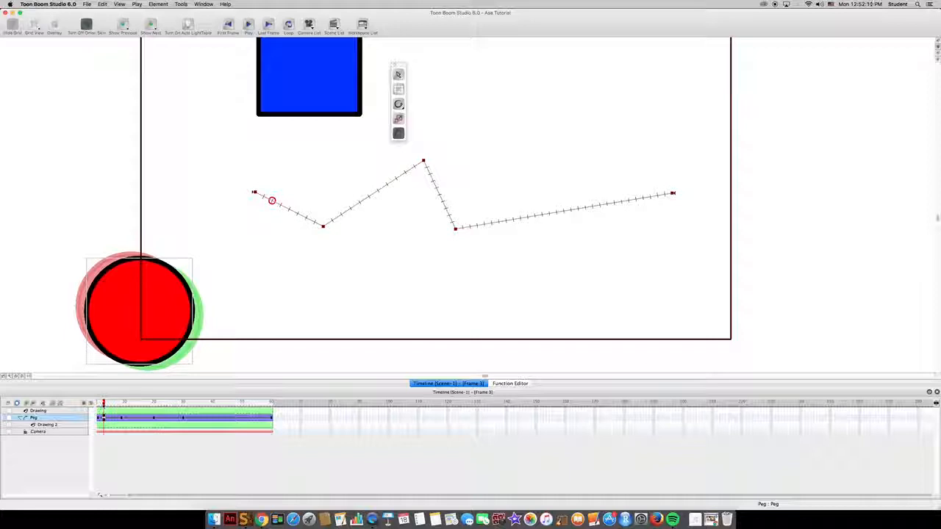
pyautogui.moveTo(103, 404)
pyautogui.mouseDown()
pyautogui.moveTo(269, 404)
pyautogui.moveTo(86, 396)
pyautogui.mouseUp()
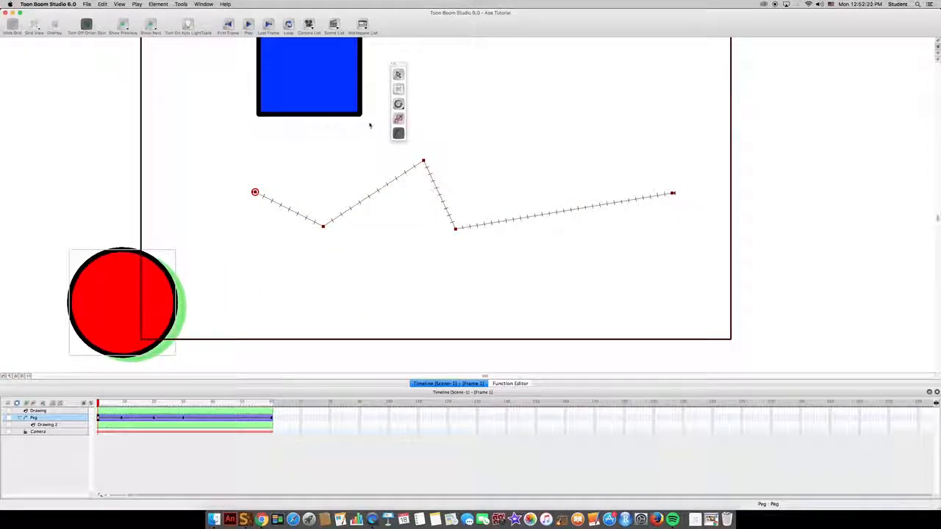
pyautogui.click(399, 75)
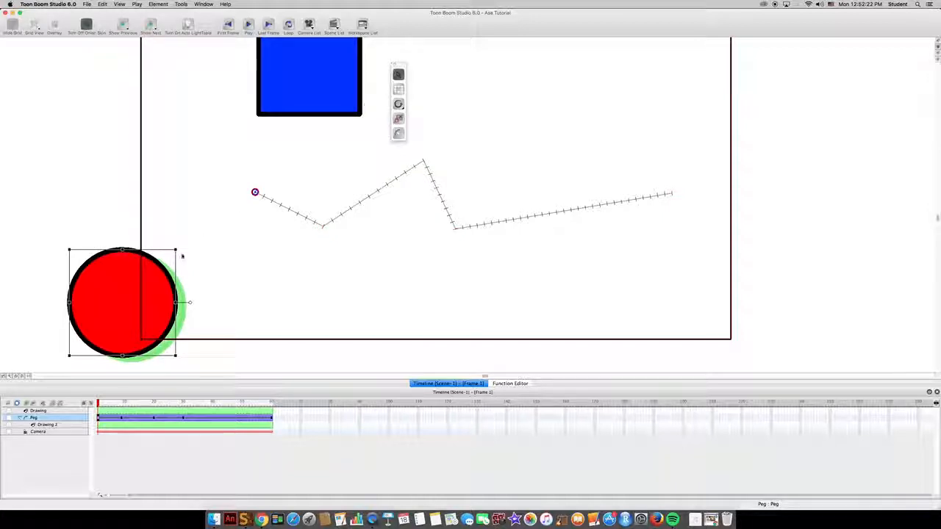
pyautogui.moveTo(277, 298); pyautogui.dragTo(335, 222)
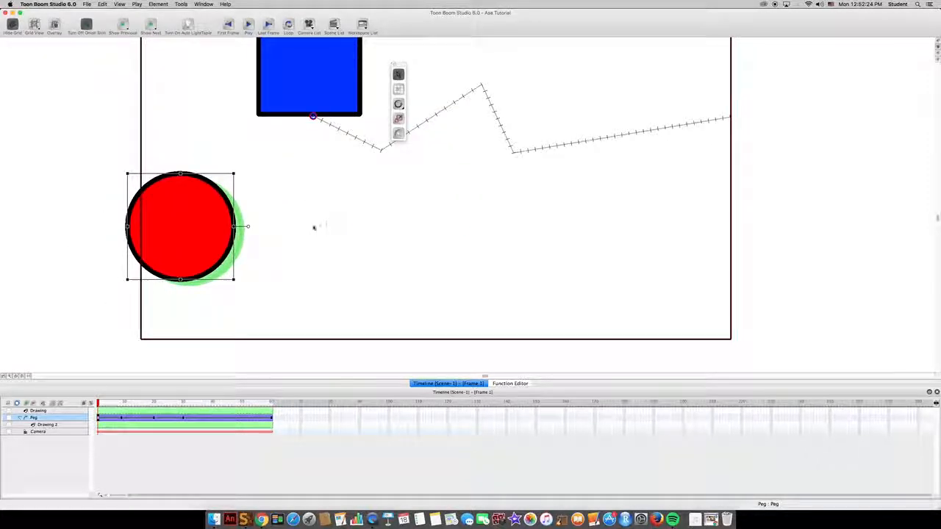
# Switch to the Drawing workspace and display the Colour Palette
pyautogui.click(362, 25)
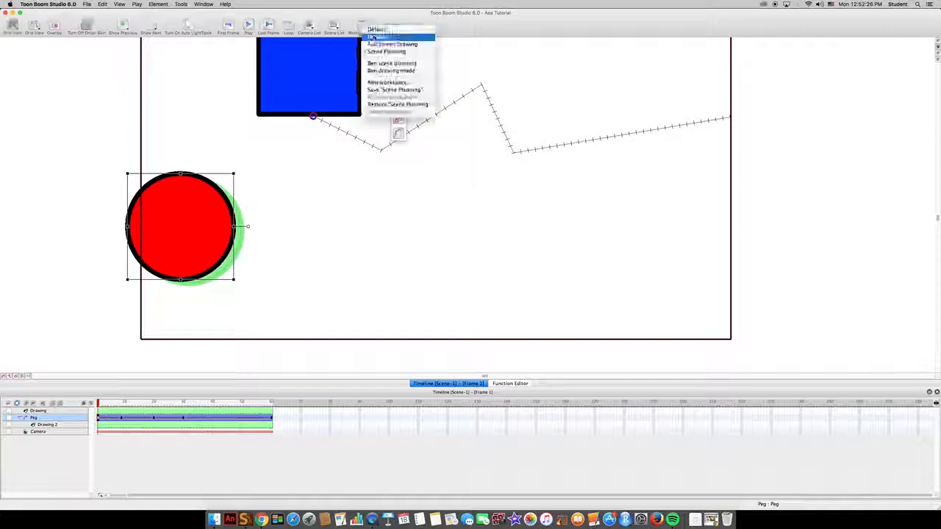
pyautogui.click(378, 37)
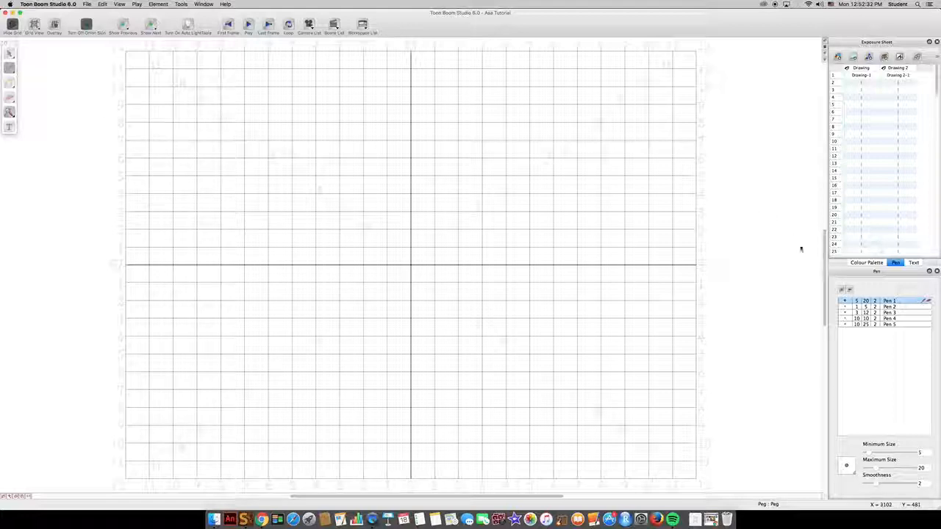
pyautogui.click(874, 264)
pyautogui.scroll(-3, 434, 202)
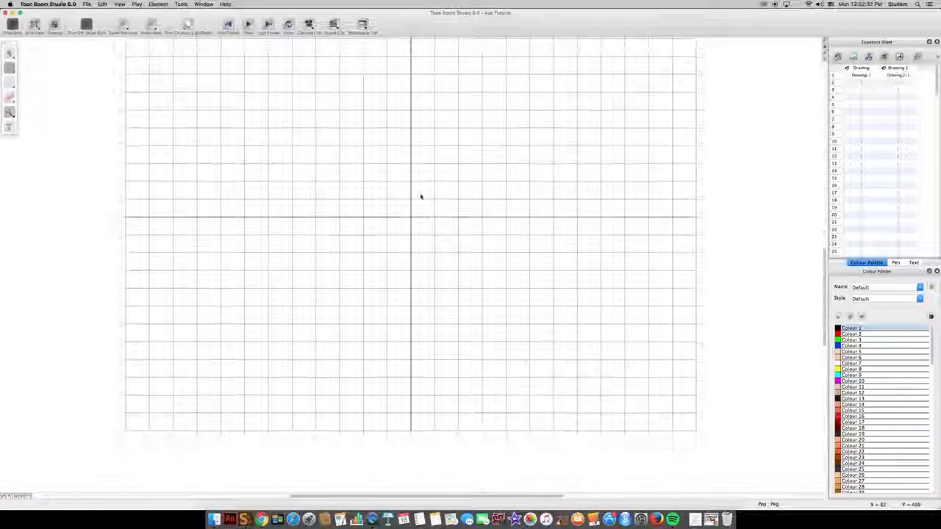